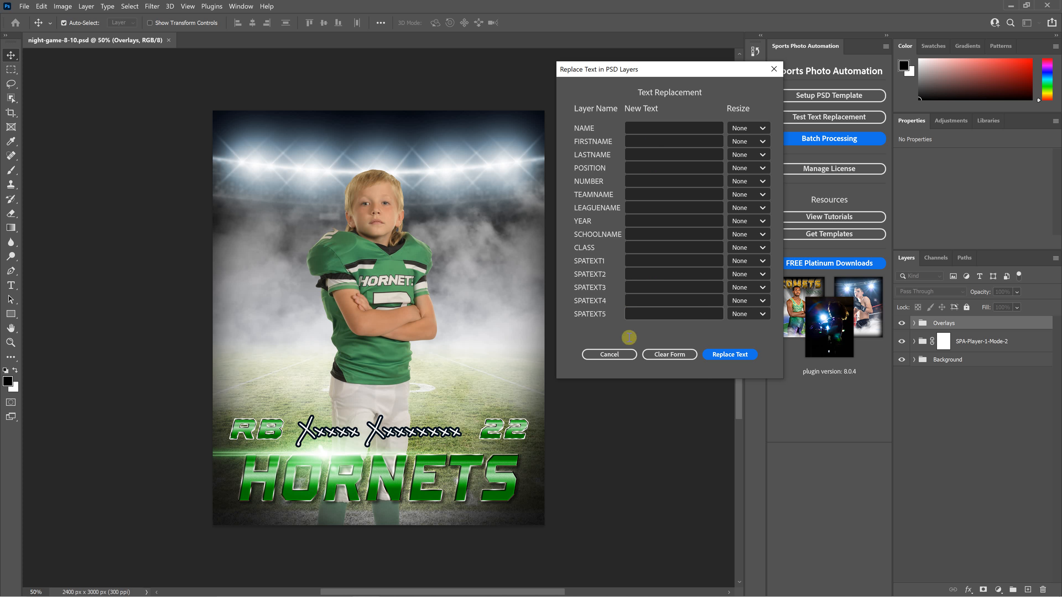
- Cancel the text replacement test and close the night-game-8-10.psd template document
{"action": "left_click", "coordinate": [613, 354]}
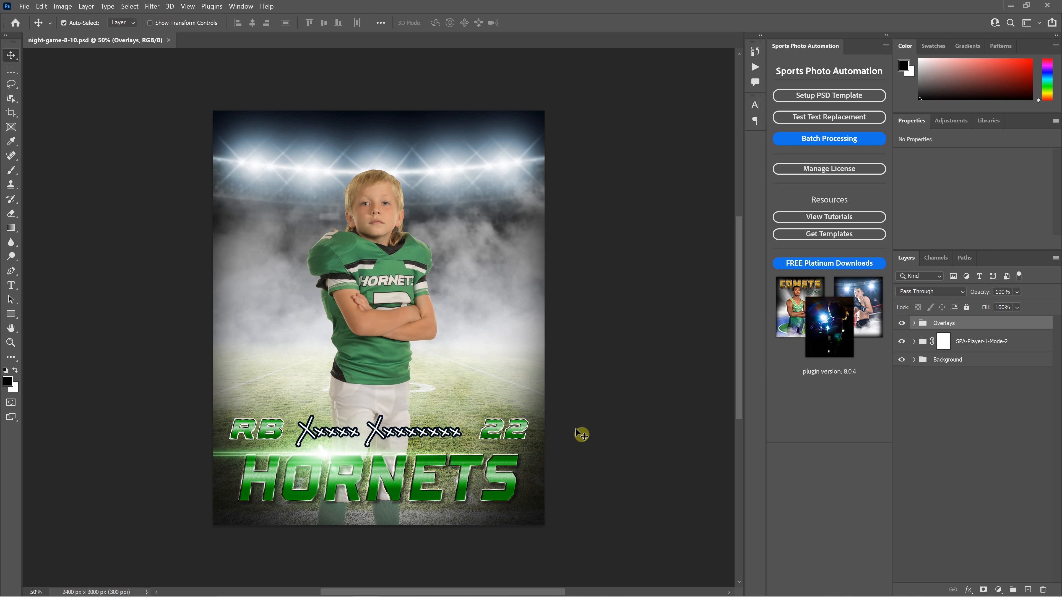
{"action": "left_click", "coordinate": [168, 40]}
- Enable pausing on each finished image with text-window replacement, then run the batch
{"action": "left_click", "coordinate": [815, 140]}
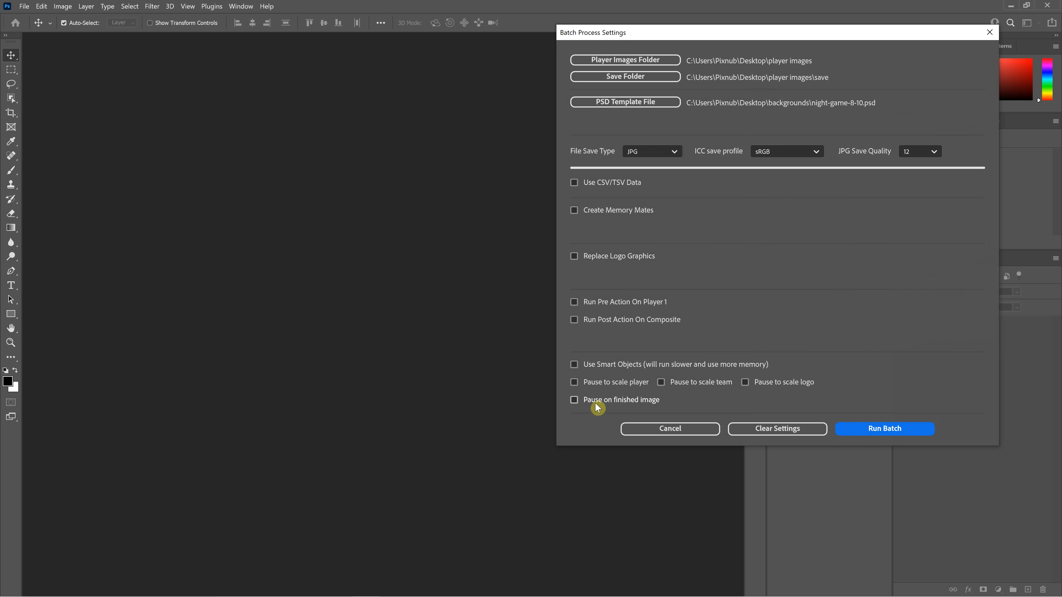
{"action": "left_click", "coordinate": [574, 400]}
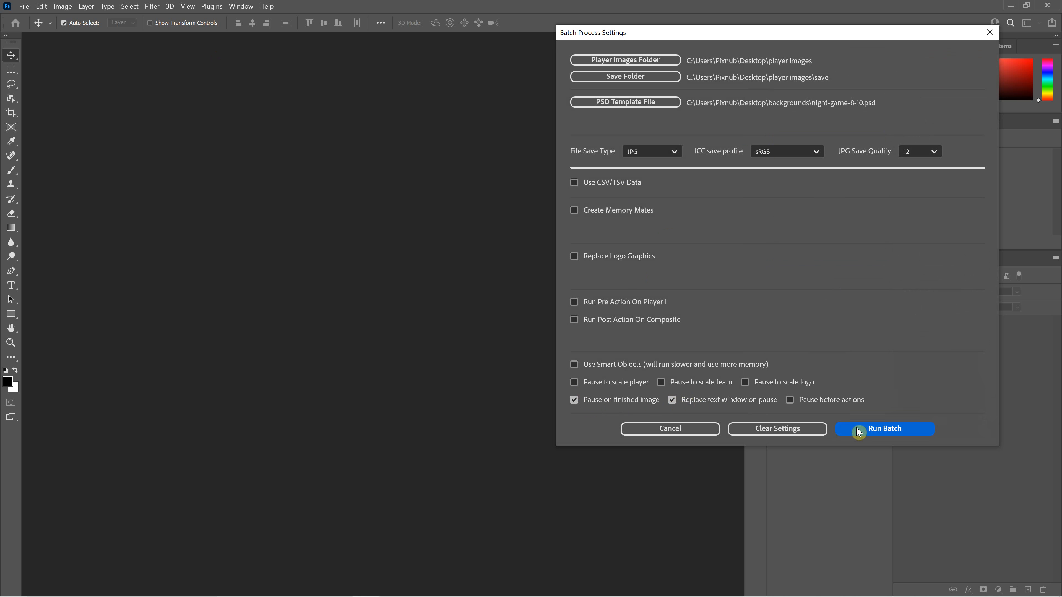
{"action": "left_click", "coordinate": [872, 430]}
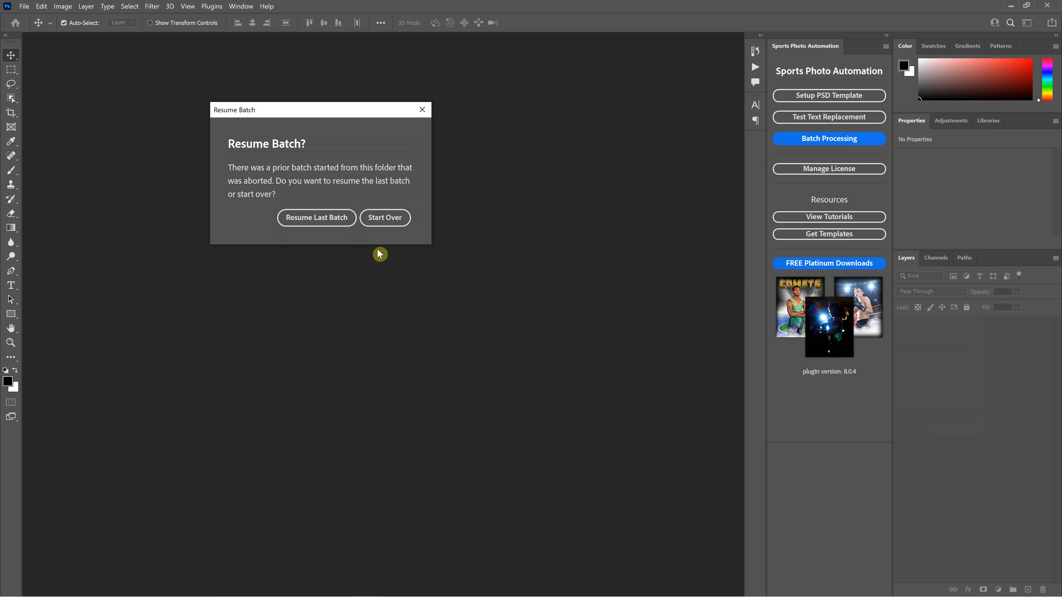
- Start the batch over so image 1, IMG_2127.tif, loads into the poster
{"action": "left_click", "coordinate": [389, 225]}
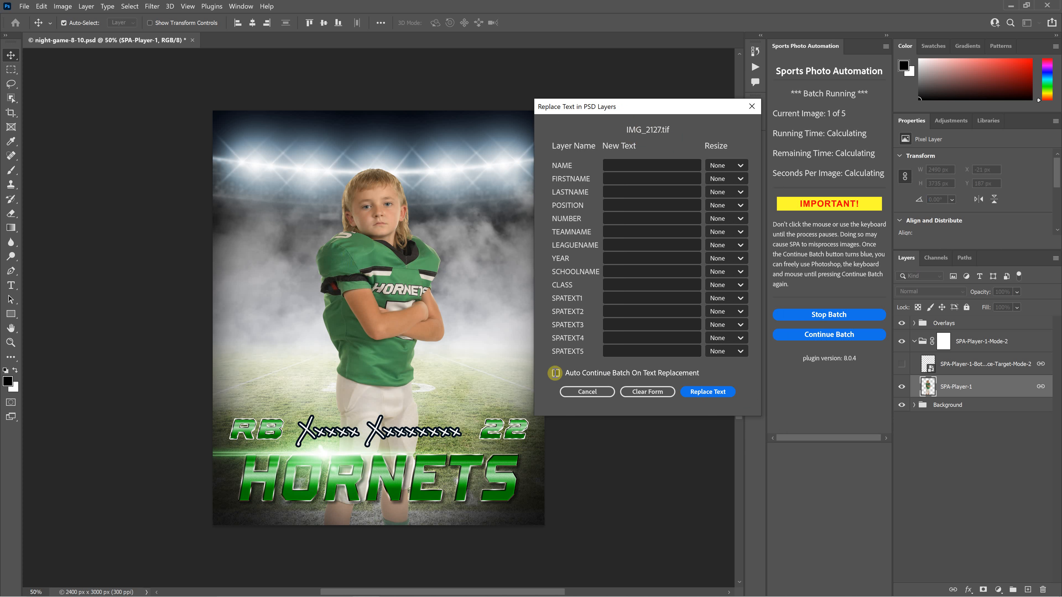
- Toggle auto-continue and enter the player's name in NAME with XM resize
{"action": "left_click", "coordinate": [555, 373]}
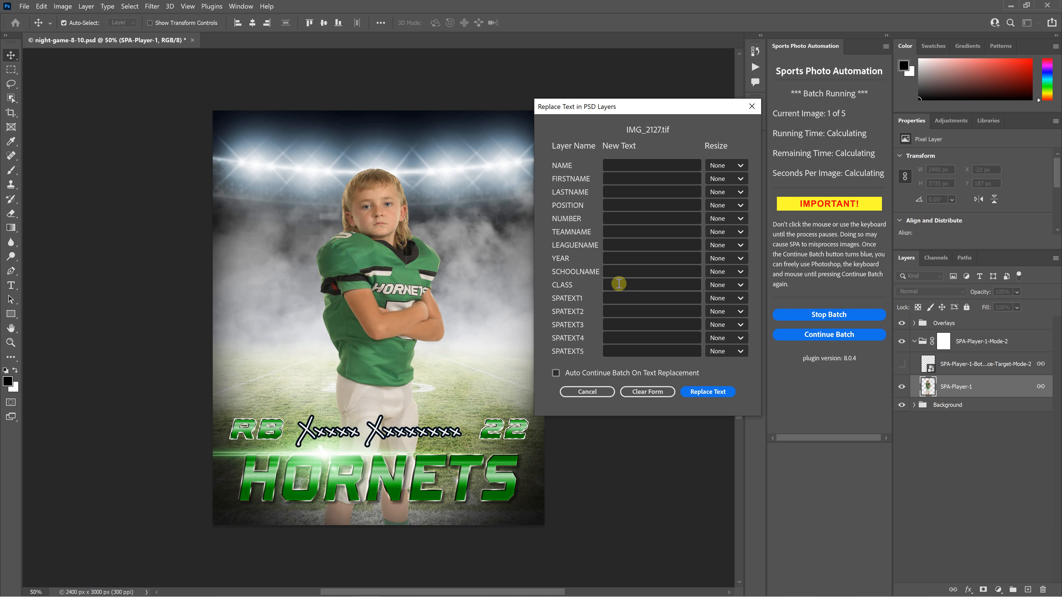
{"action": "left_click", "coordinate": [621, 165]}
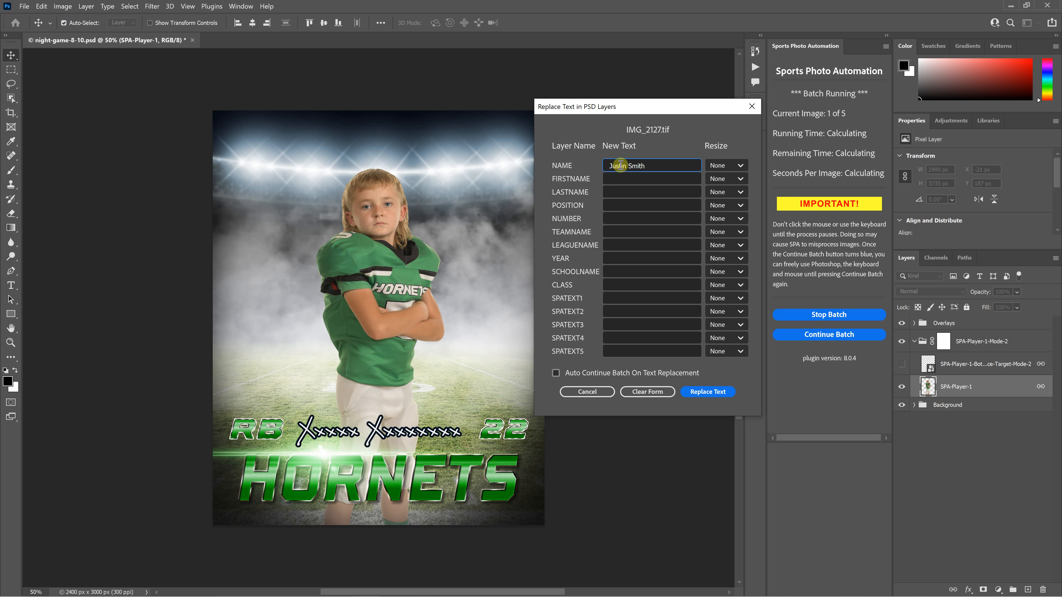
{"action": "left_click", "coordinate": [722, 165]}
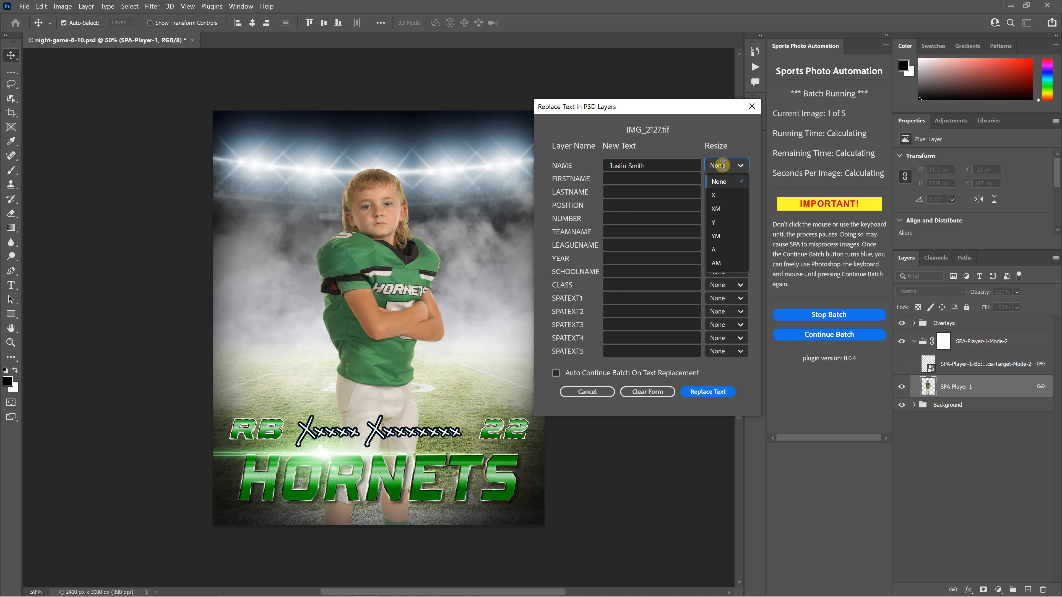
{"action": "left_click", "coordinate": [719, 209]}
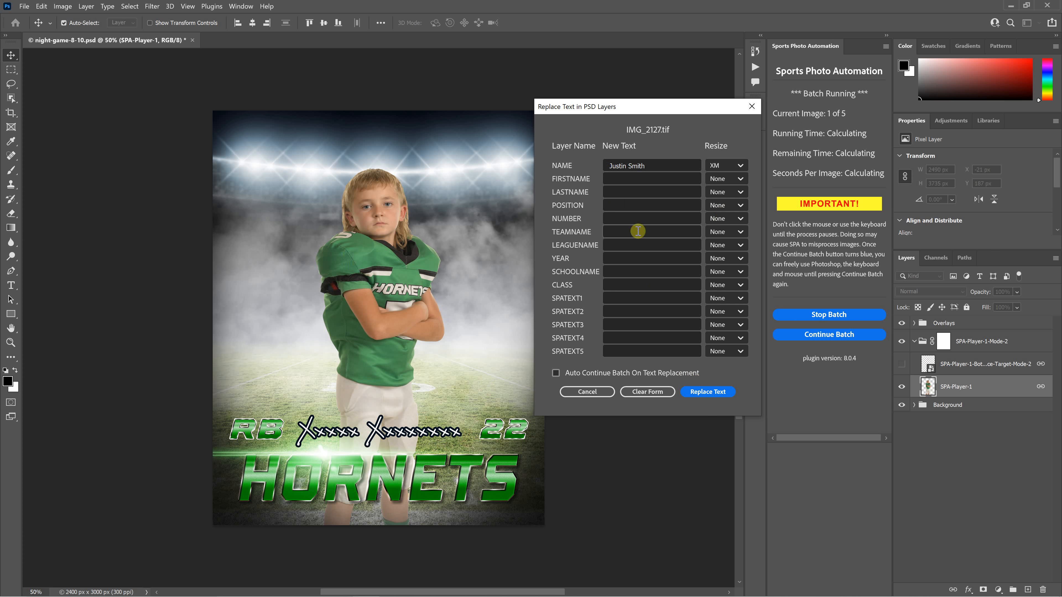
- Set POSITION to QB and NUMBER to 5, then apply the text replacement
{"action": "left_click", "coordinate": [625, 203]}
{"action": "type", "text": "Q"}
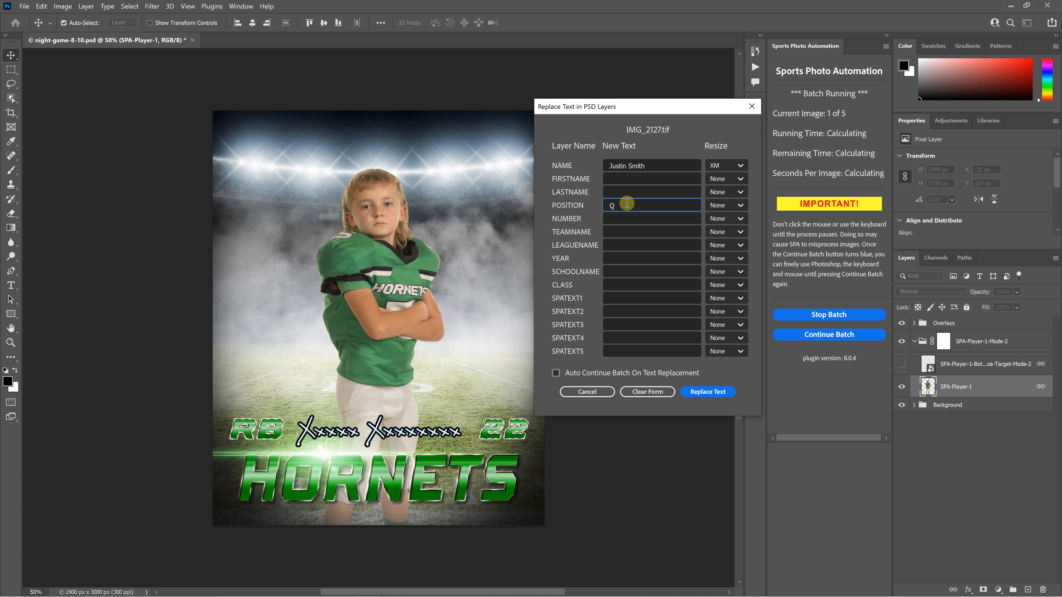
{"action": "type", "text": "B"}
{"action": "left_click", "coordinate": [629, 217]}
{"action": "type", "text": "5"}
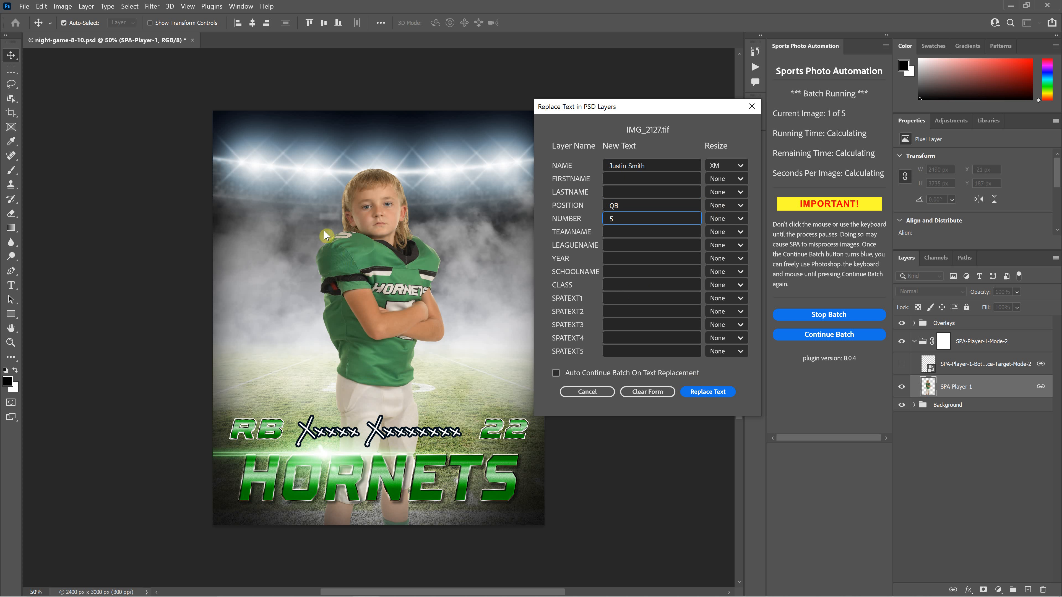
{"action": "left_click", "coordinate": [634, 206]}
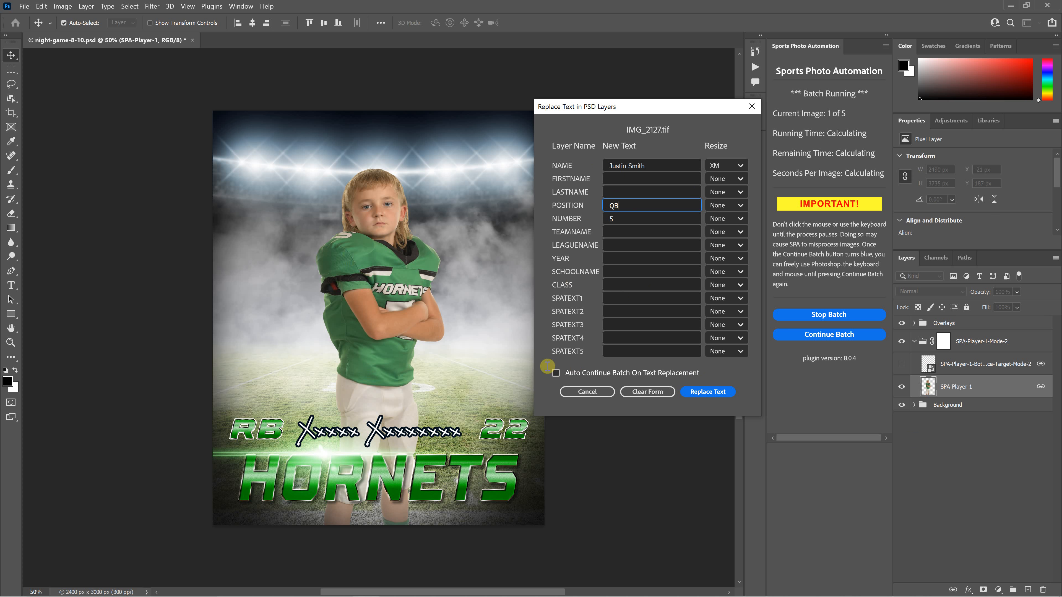
{"action": "left_click", "coordinate": [713, 392]}
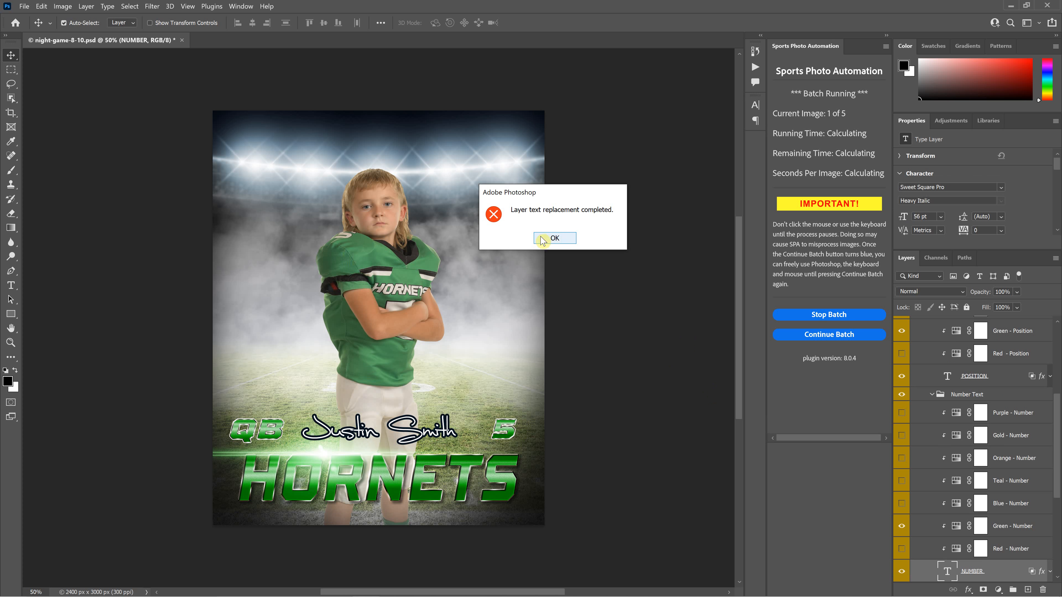
- Dismiss the completion alert and nudge the 5, name and QB text layers slightly
{"action": "left_click", "coordinate": [562, 240]}
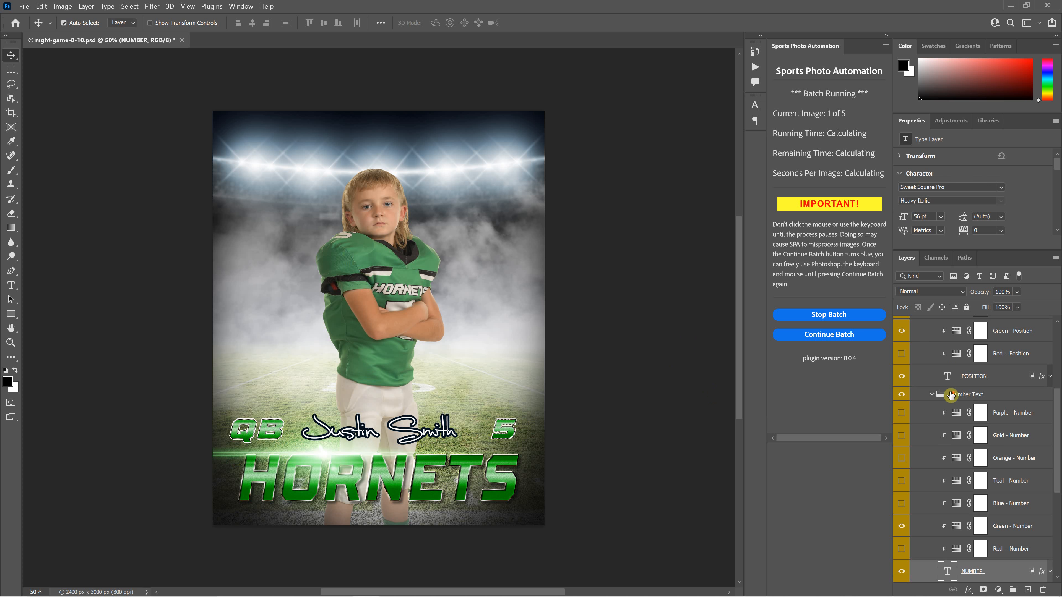
{"action": "scroll", "coordinate": [957, 393], "scroll_direction": "up", "scroll_amount": 5}
{"action": "scroll", "coordinate": [957, 392], "scroll_direction": "up", "scroll_amount": 2}
{"action": "scroll", "coordinate": [953, 392], "scroll_direction": "down", "scroll_amount": 4}
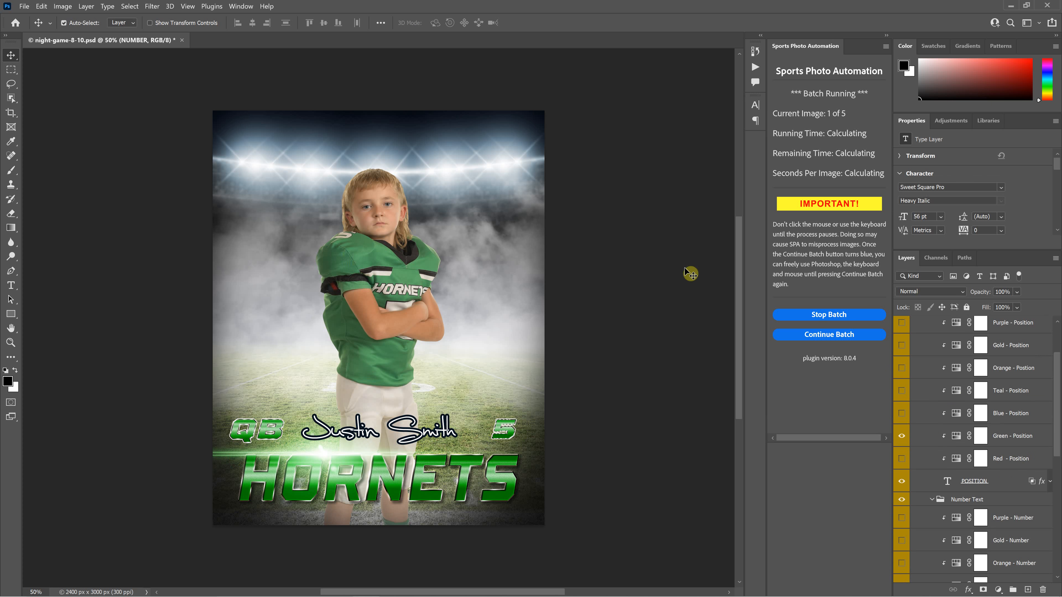
{"action": "left_click_drag", "start_coordinate": [504, 432], "coordinate": [505, 430]}
{"action": "mouse_move", "coordinate": [422, 434]}
{"action": "left_mouse_down"}
{"action": "mouse_move", "coordinate": [442, 434]}
{"action": "mouse_move", "coordinate": [424, 433]}
{"action": "left_mouse_up"}
{"action": "left_click_drag", "start_coordinate": [279, 435], "coordinate": [283, 436]}
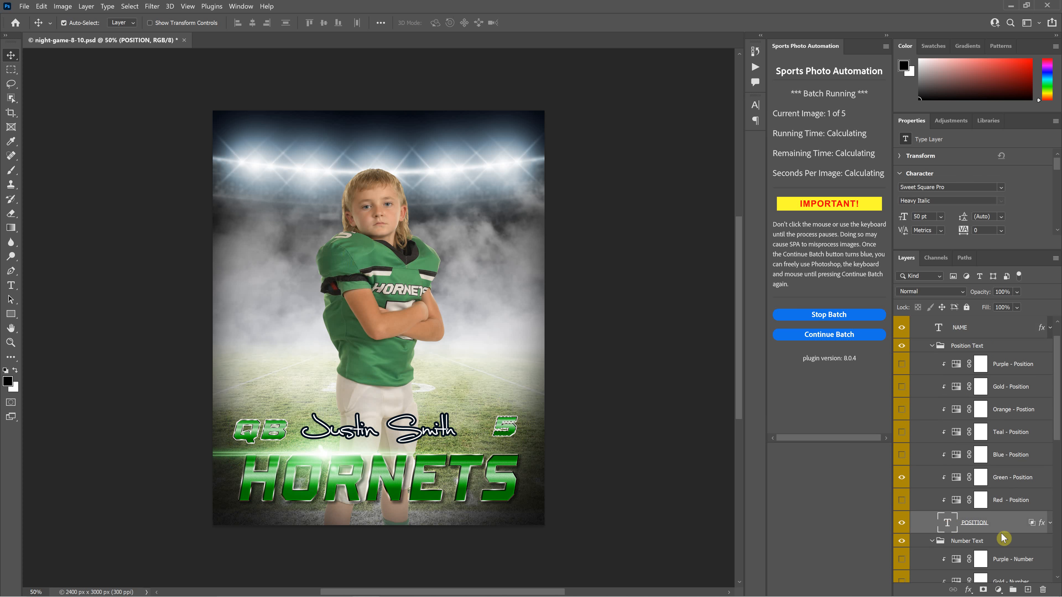
- Edit the position text layer, replacing the Q with R so it reads RB
{"action": "double_click", "coordinate": [947, 523]}
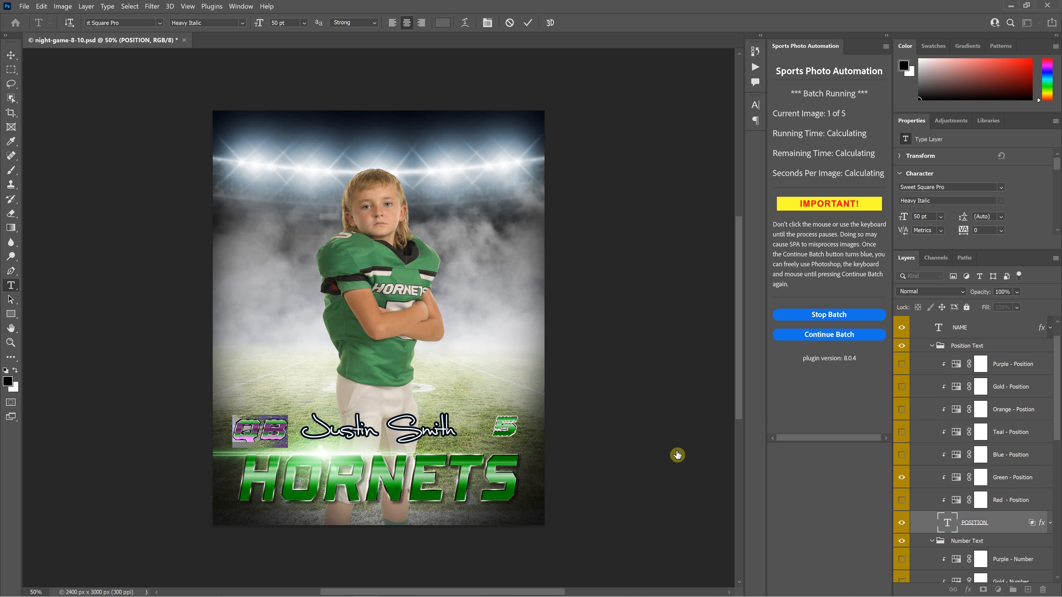
{"action": "left_click_drag", "start_coordinate": [261, 432], "coordinate": [239, 430]}
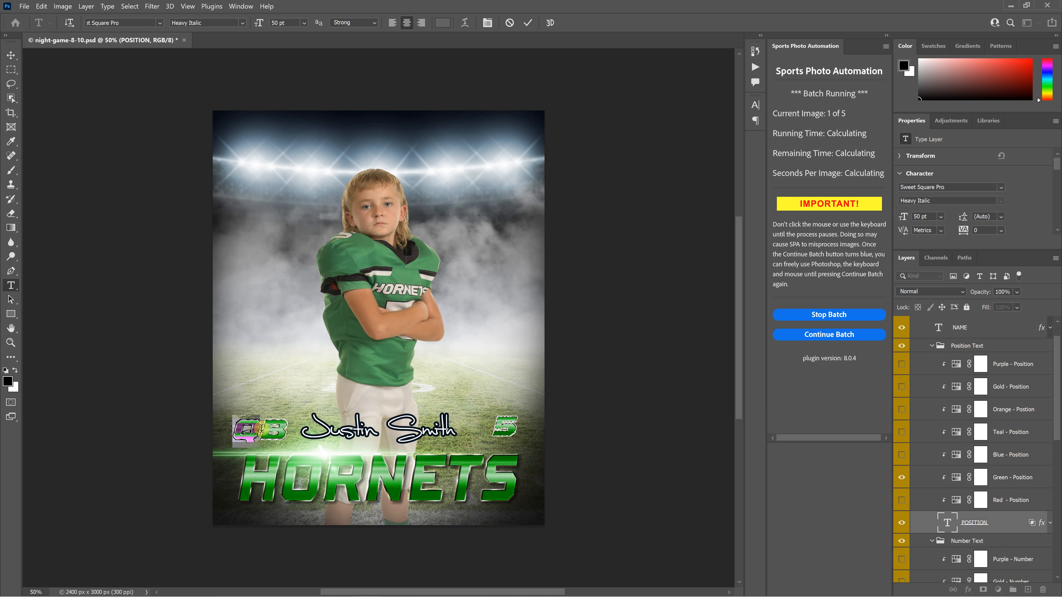
{"action": "type", "text": "r"}
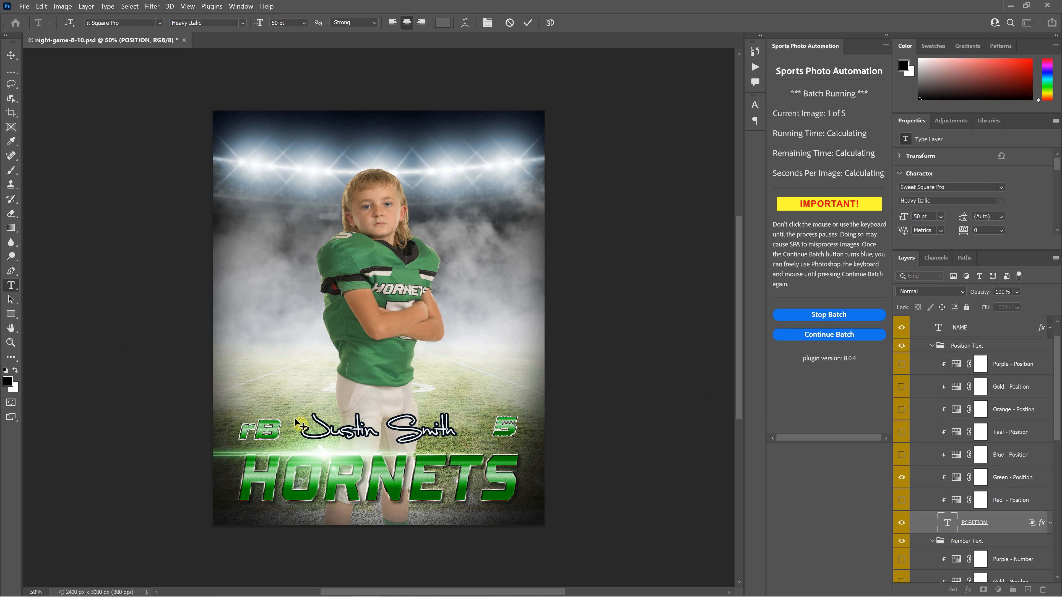
{"action": "key", "text": "BackSpace"}
{"action": "type", "text": "R"}
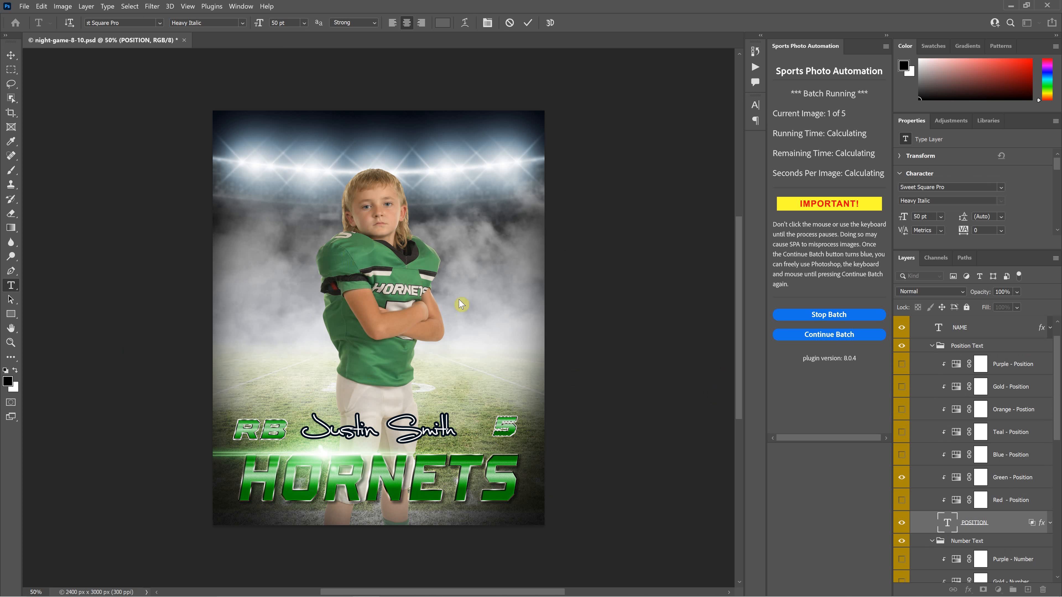
- Undo an accidental move of the vignette overlay with the Move tool
{"action": "left_click", "coordinate": [11, 60]}
{"action": "left_click_drag", "start_coordinate": [351, 254], "coordinate": [358, 262]}
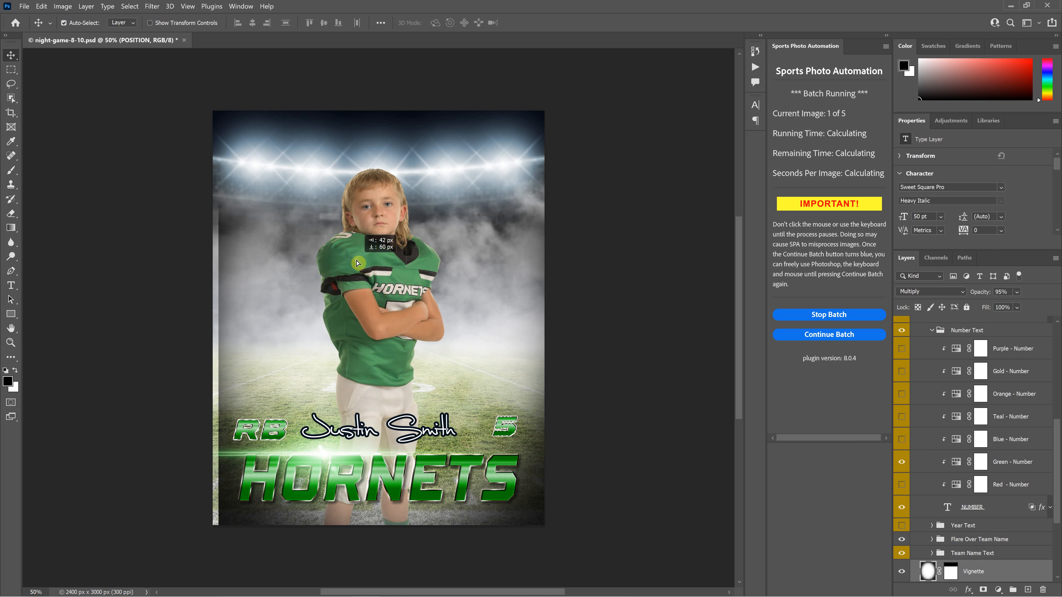
{"action": "key", "text": "ctrl+z"}
- Turn off Auto-Select and drag the SPA-Player-1 photo layer left on the poster
{"action": "left_click", "coordinate": [64, 23]}
{"action": "scroll", "coordinate": [982, 498], "scroll_direction": "up", "scroll_amount": 3}
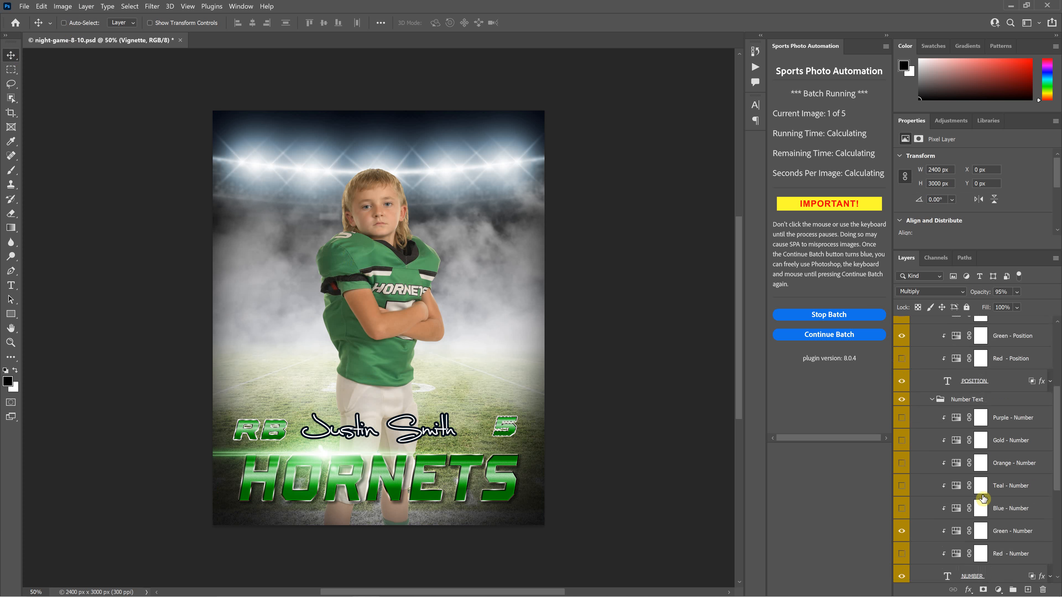
{"action": "scroll", "coordinate": [983, 498], "scroll_direction": "up", "scroll_amount": 5}
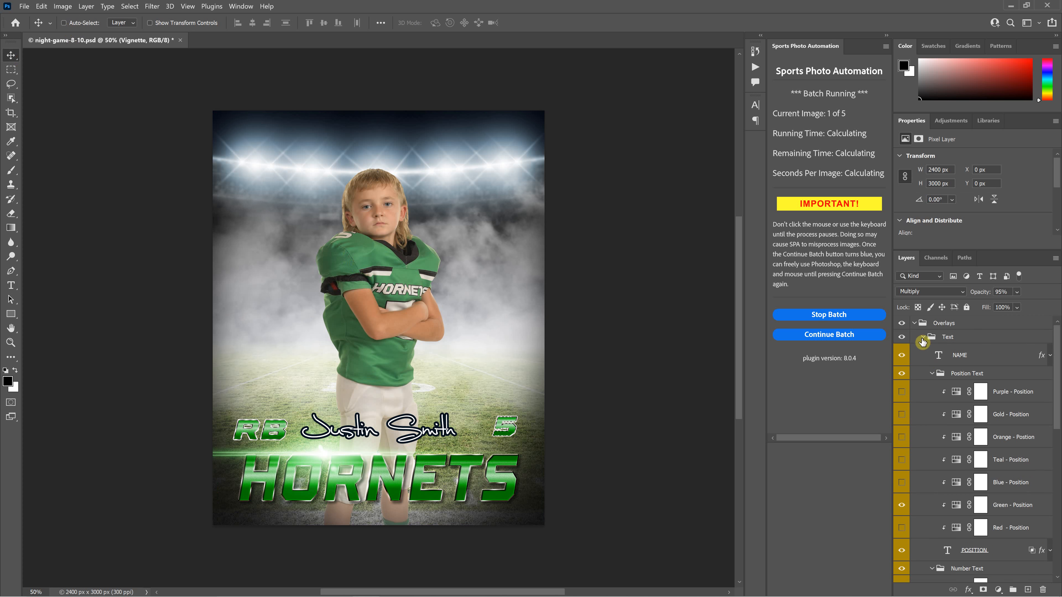
{"action": "left_click", "coordinate": [923, 337]}
{"action": "left_click", "coordinate": [971, 468]}
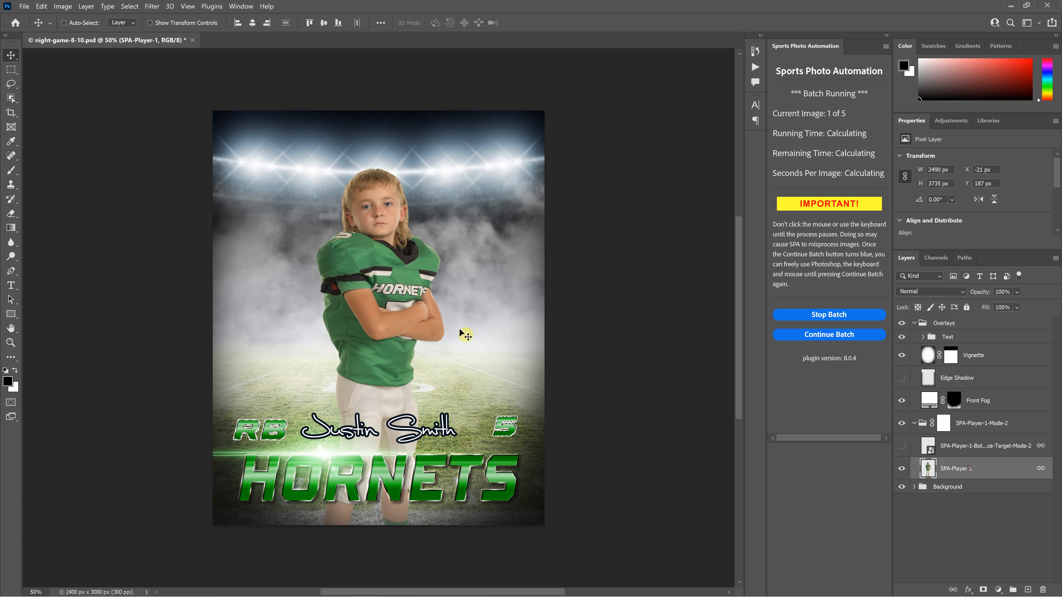
{"action": "left_click_drag", "start_coordinate": [399, 288], "coordinate": [339, 286]}
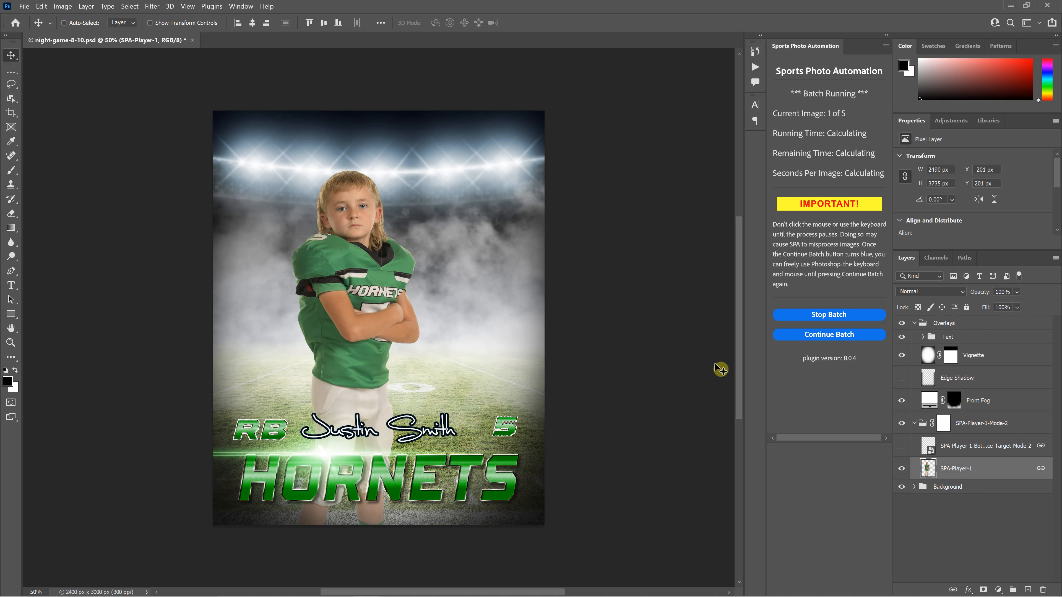
- Continue the batch to image 2 and keep XM as the NAME resize mode
{"action": "left_click", "coordinate": [841, 339]}
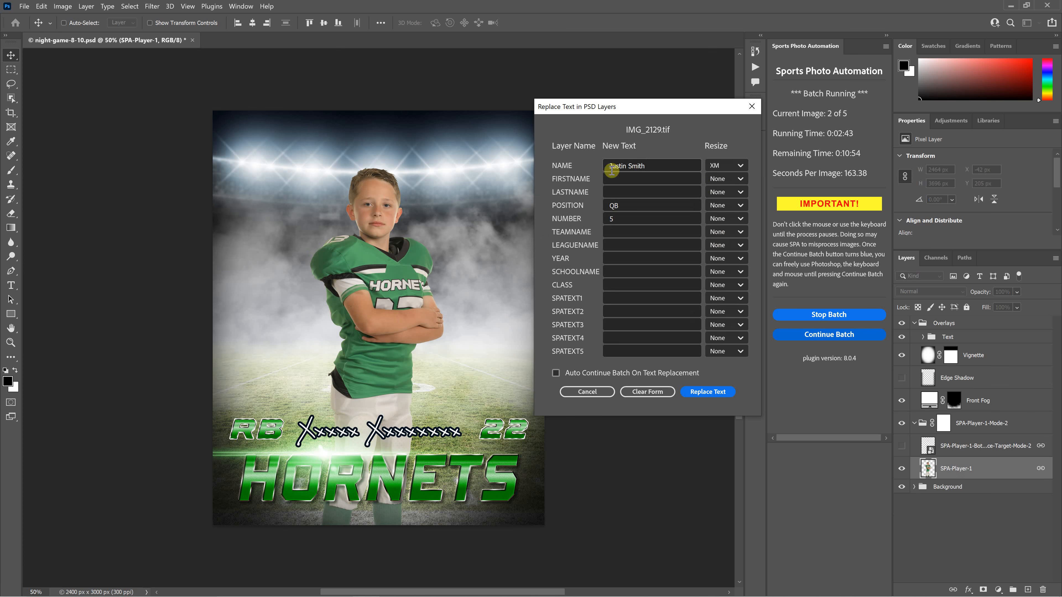
{"action": "left_click_drag", "start_coordinate": [609, 163], "coordinate": [672, 164]}
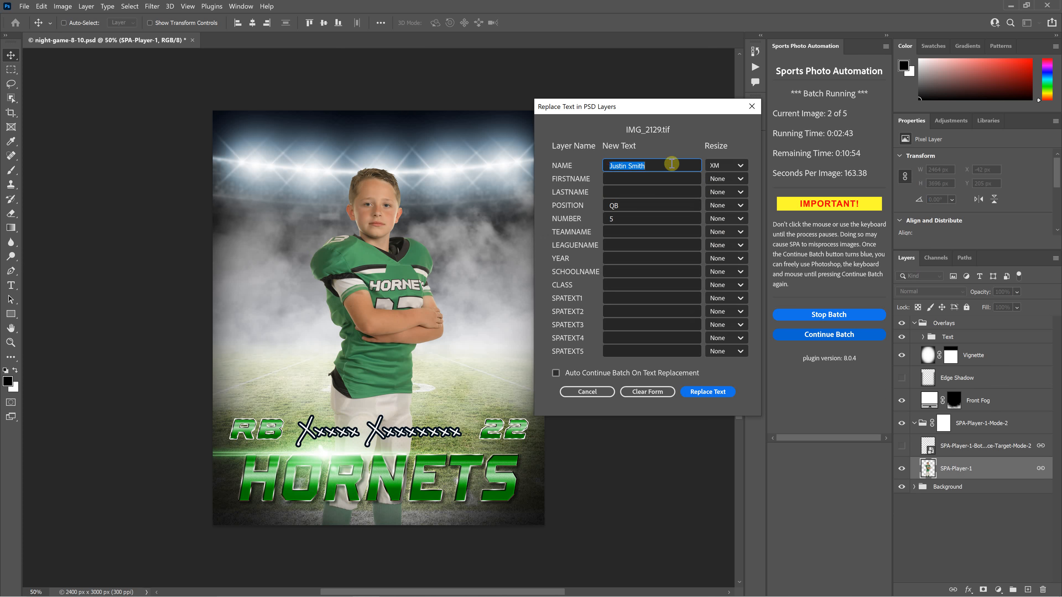
{"action": "left_click", "coordinate": [725, 166]}
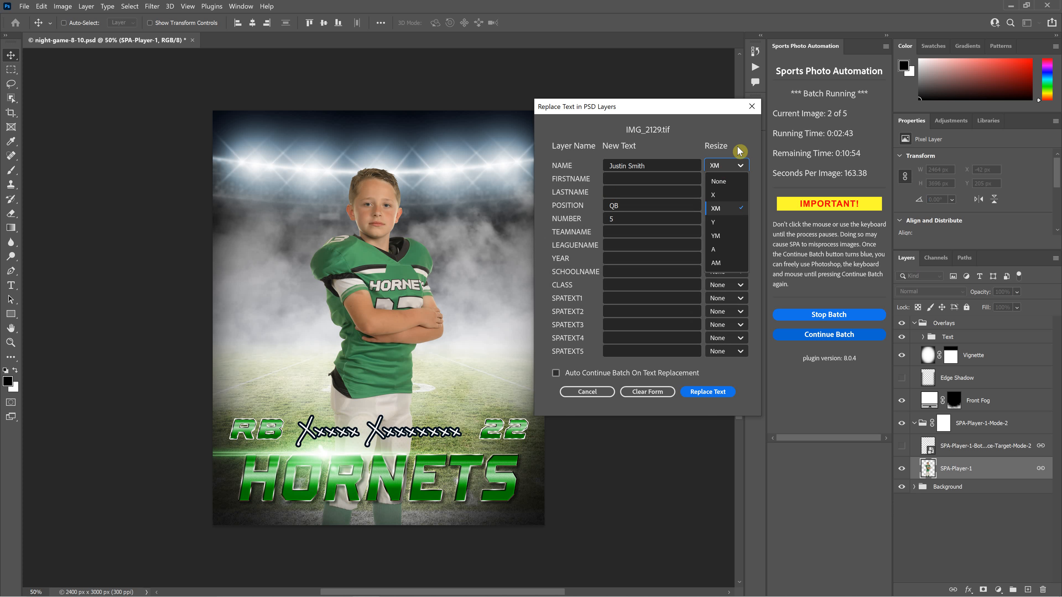
{"action": "left_click", "coordinate": [733, 128]}
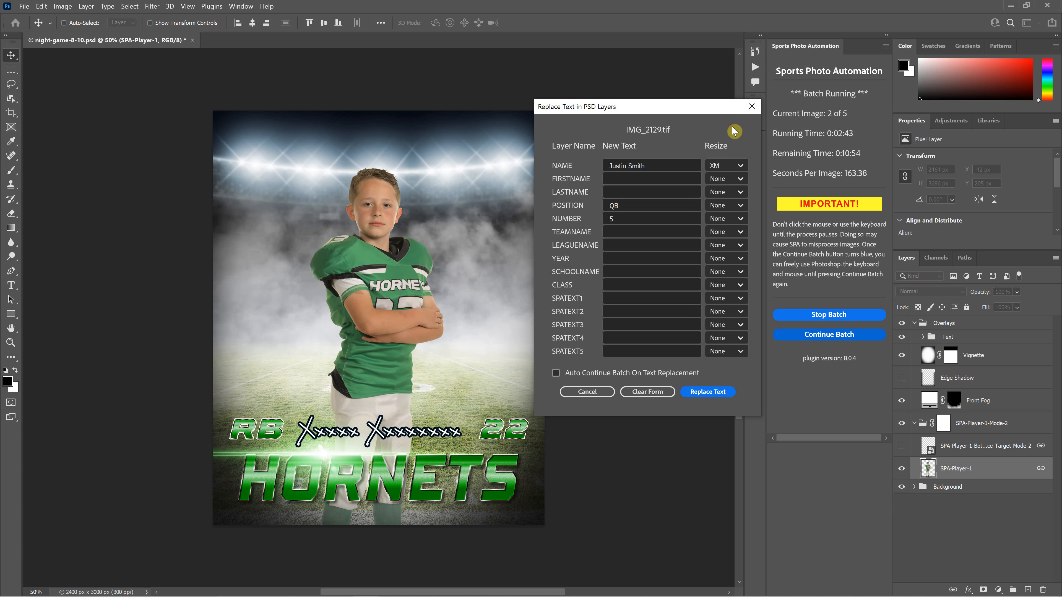
- Replace the name with the player's first name, position with RB and number with 13
{"action": "left_click_drag", "start_coordinate": [647, 167], "coordinate": [575, 167]}
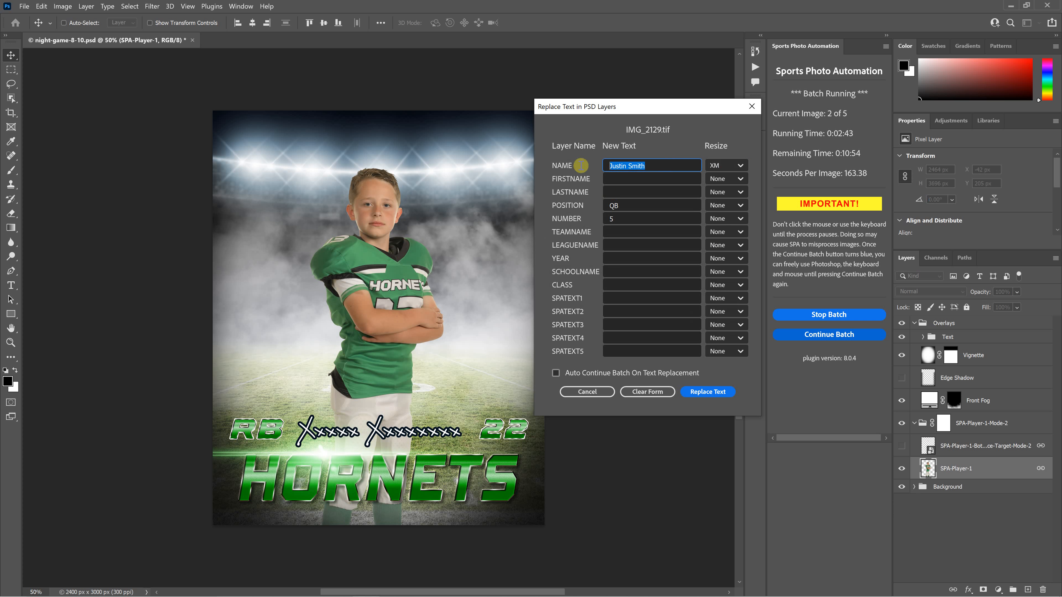
{"action": "double_click", "coordinate": [632, 205]}
{"action": "type", "text": "R"}
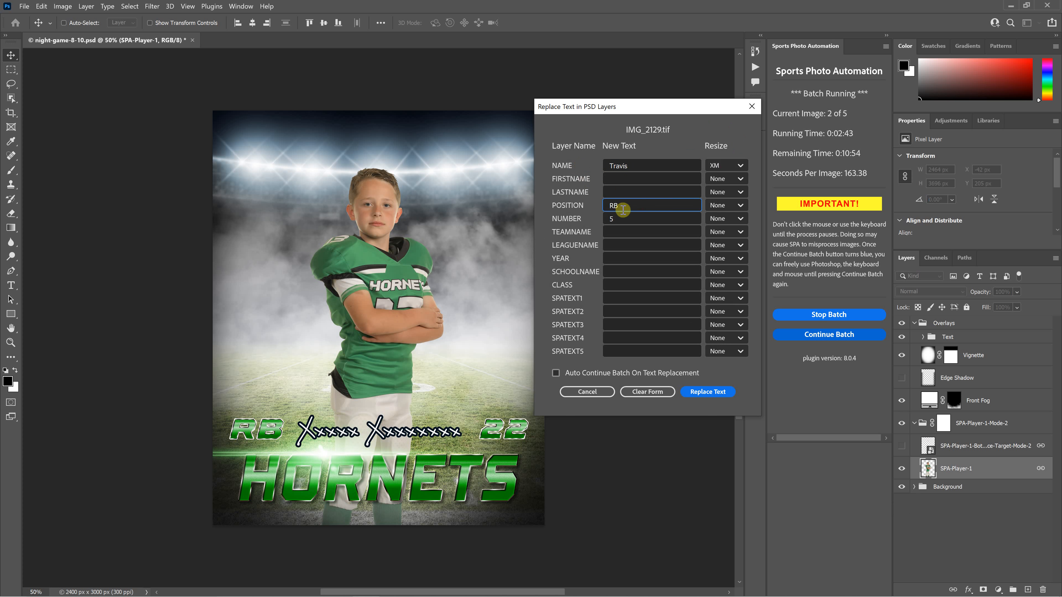
{"action": "key", "text": "Tab"}
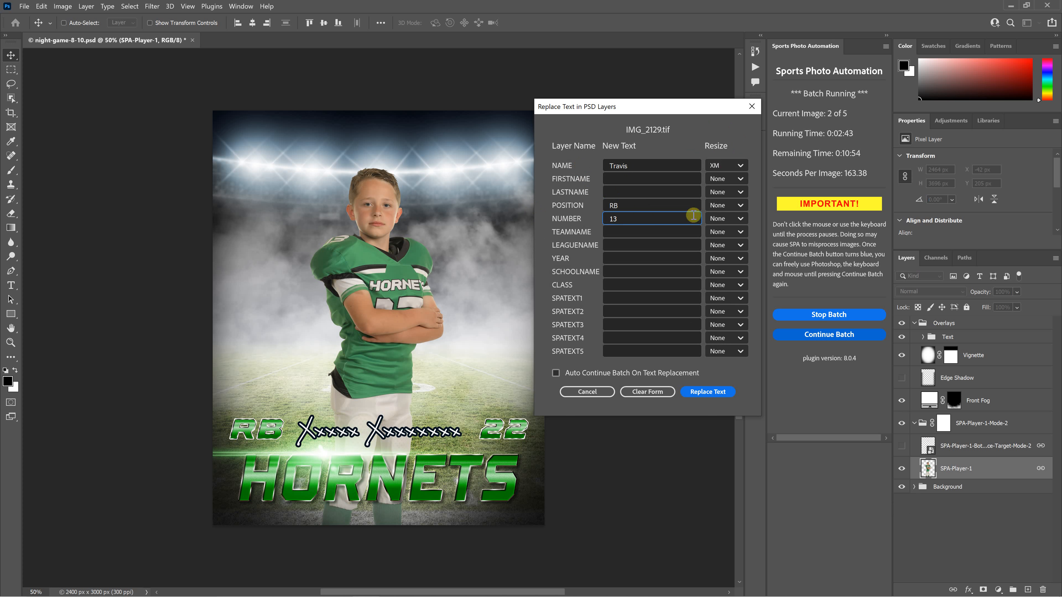
{"action": "left_click", "coordinate": [633, 166]}
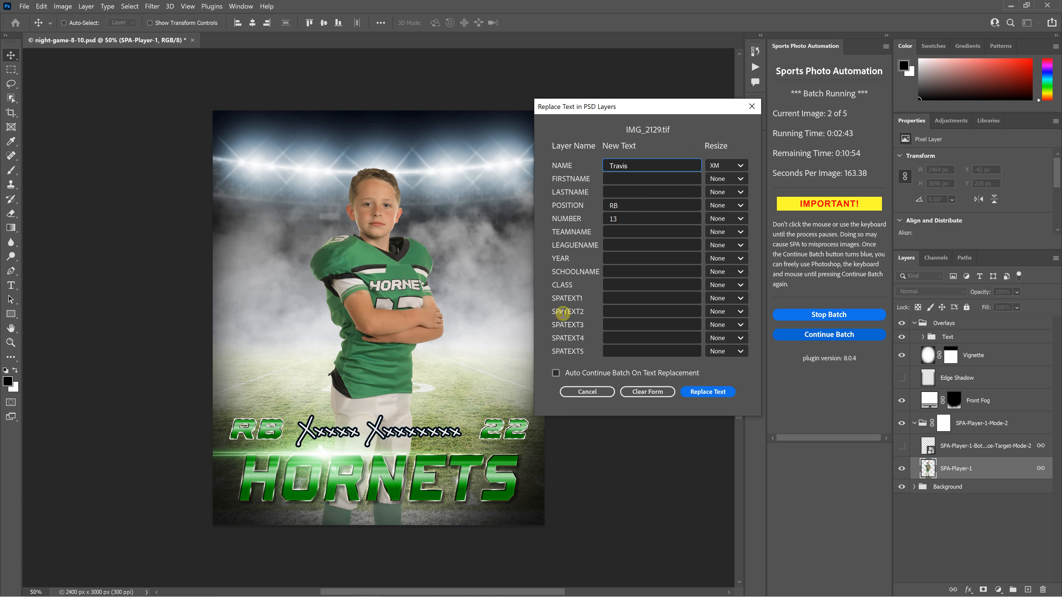
- Apply the RB, first name and 13 text, dismiss the confirmation, and show History
{"action": "left_click", "coordinate": [708, 392]}
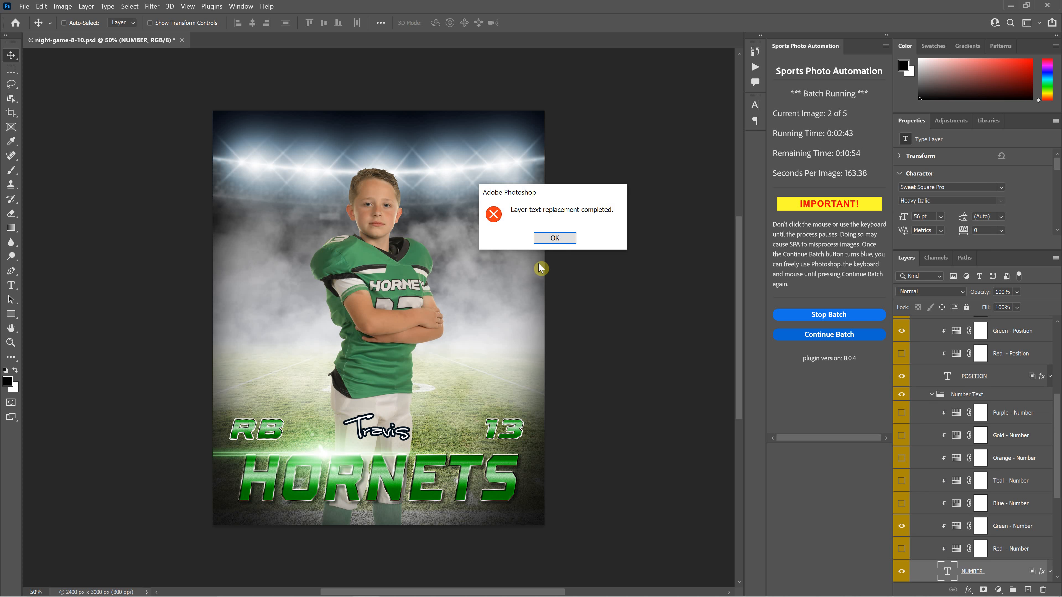
{"action": "left_click", "coordinate": [555, 238]}
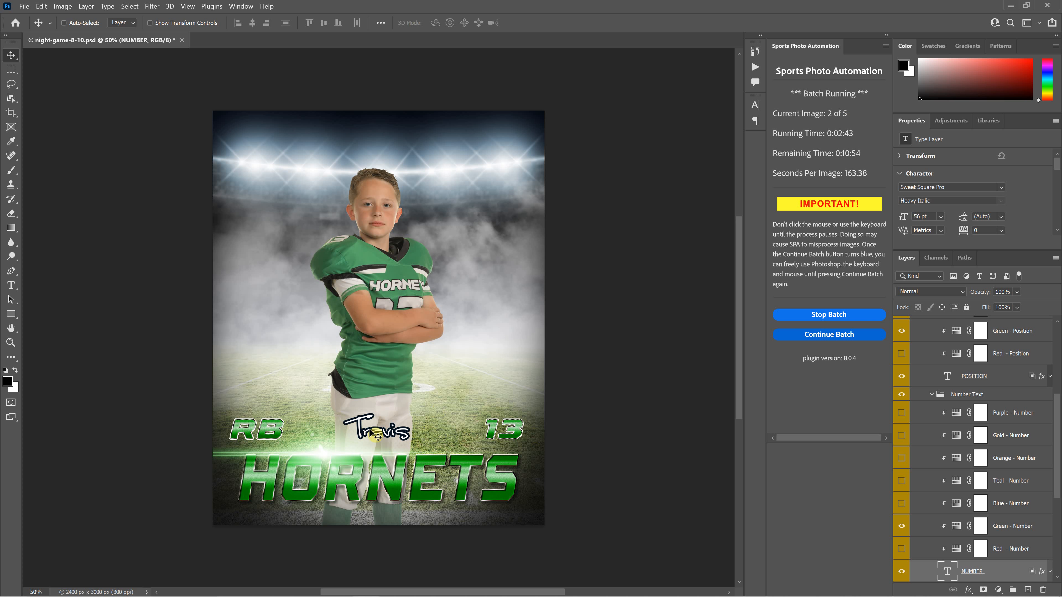
{"action": "left_click", "coordinate": [755, 51]}
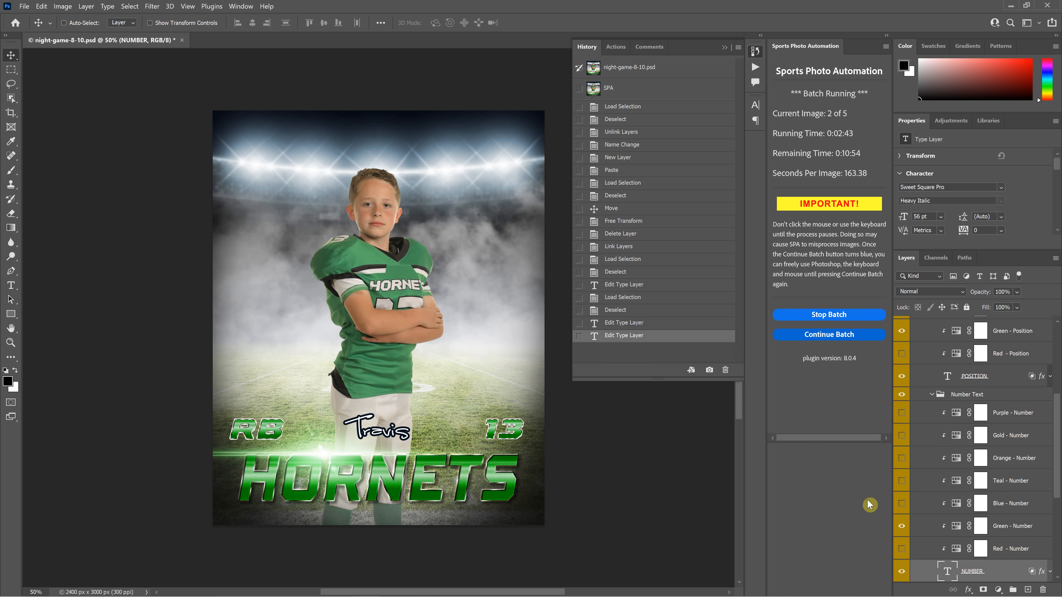
- Append the player's surname to the poster's name text, commit it, and continue the batch
{"action": "scroll", "coordinate": [1005, 486], "scroll_direction": "up", "scroll_amount": 5}
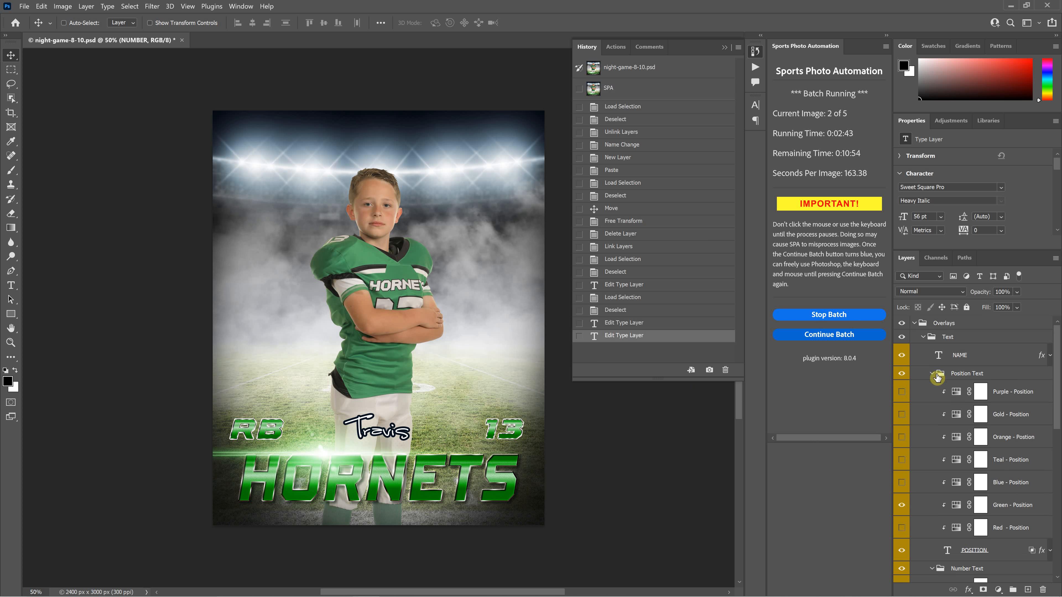
{"action": "double_click", "coordinate": [941, 356]}
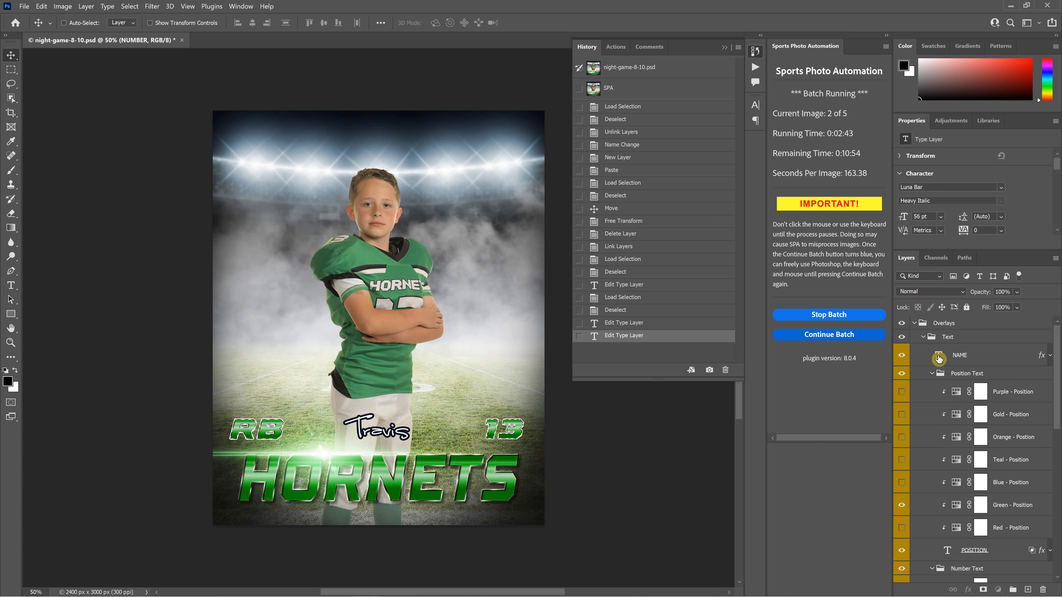
{"action": "left_click", "coordinate": [404, 434]}
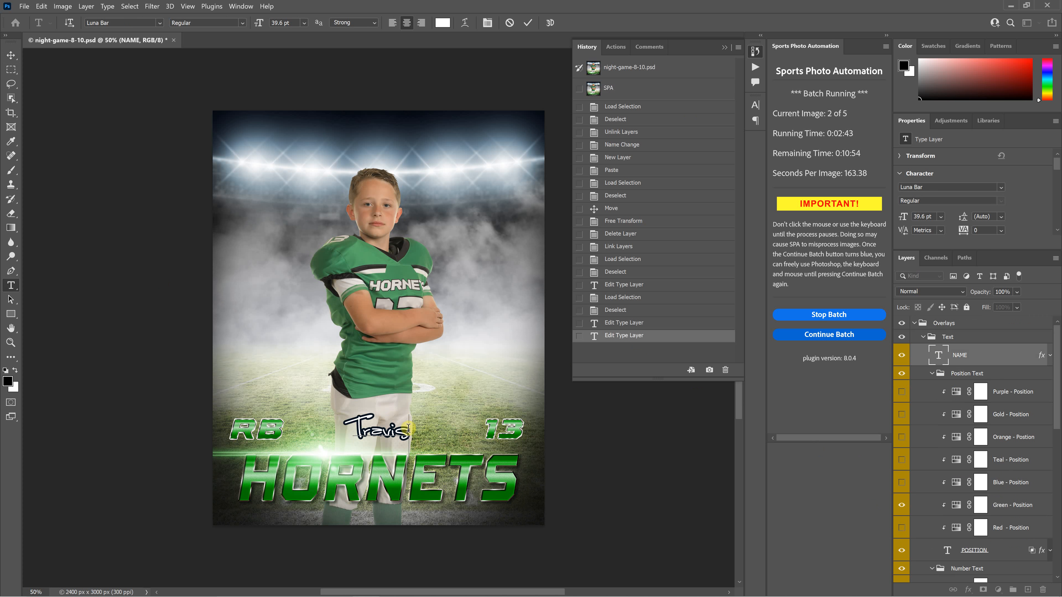
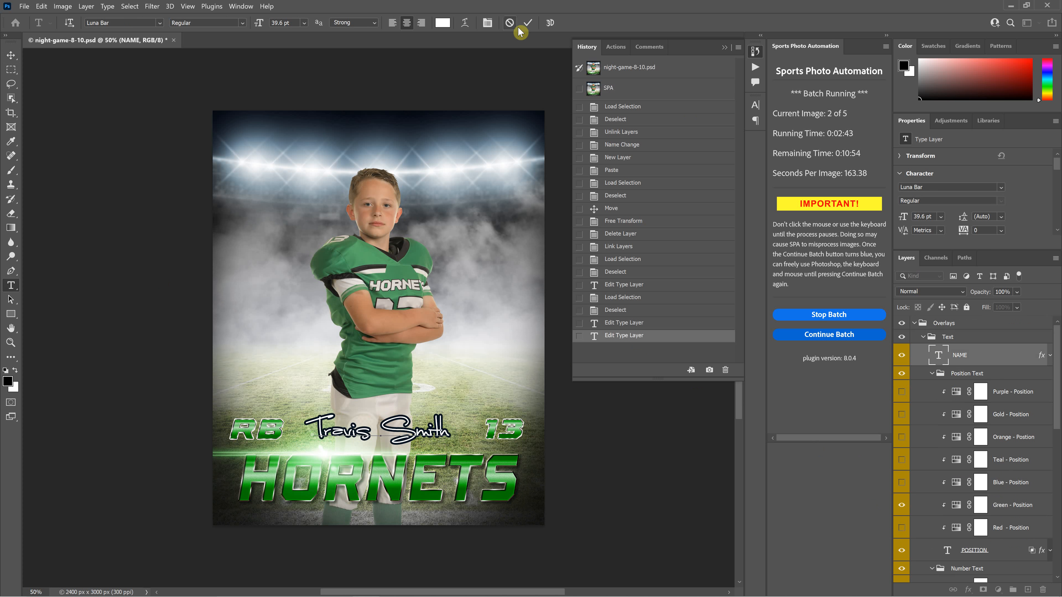
{"action": "left_click", "coordinate": [527, 26]}
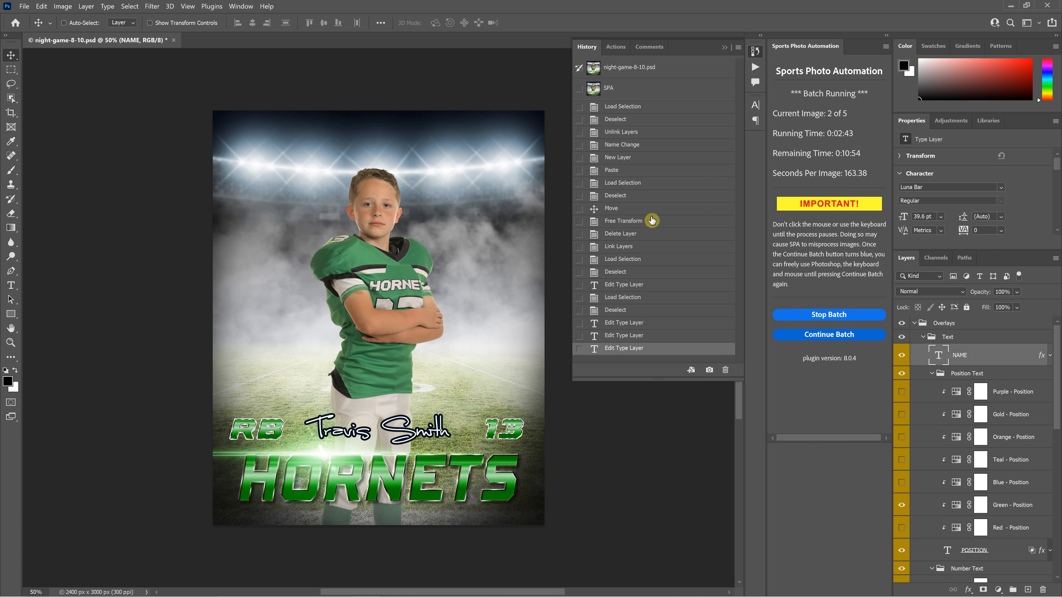
{"action": "left_click", "coordinate": [846, 334]}
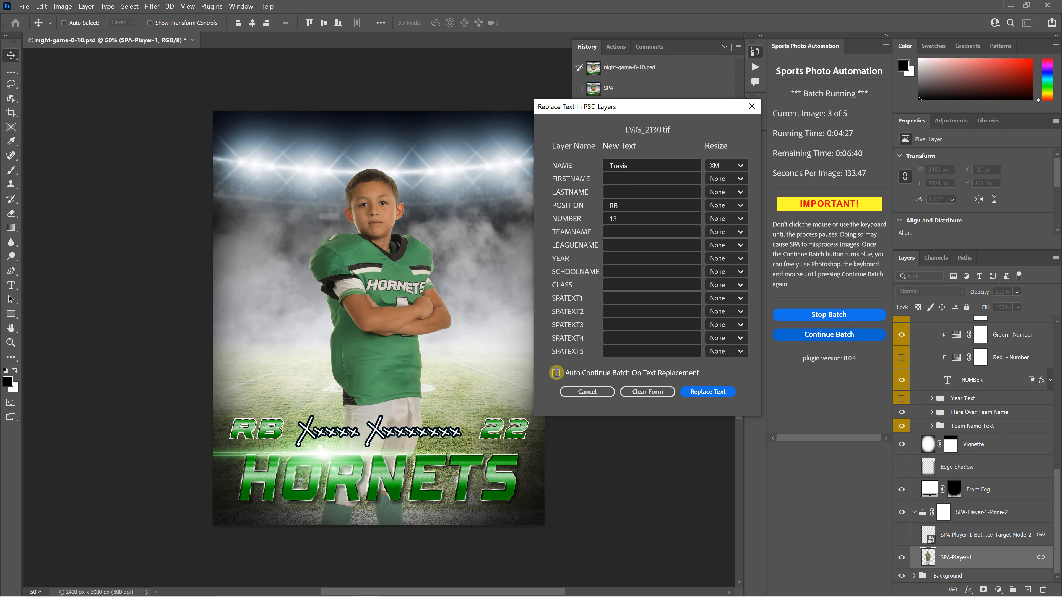
- Enable Auto Continue Batch On Text Replacement and keep the name's resize mode at XM for image 3
{"action": "left_click", "coordinate": [556, 373]}
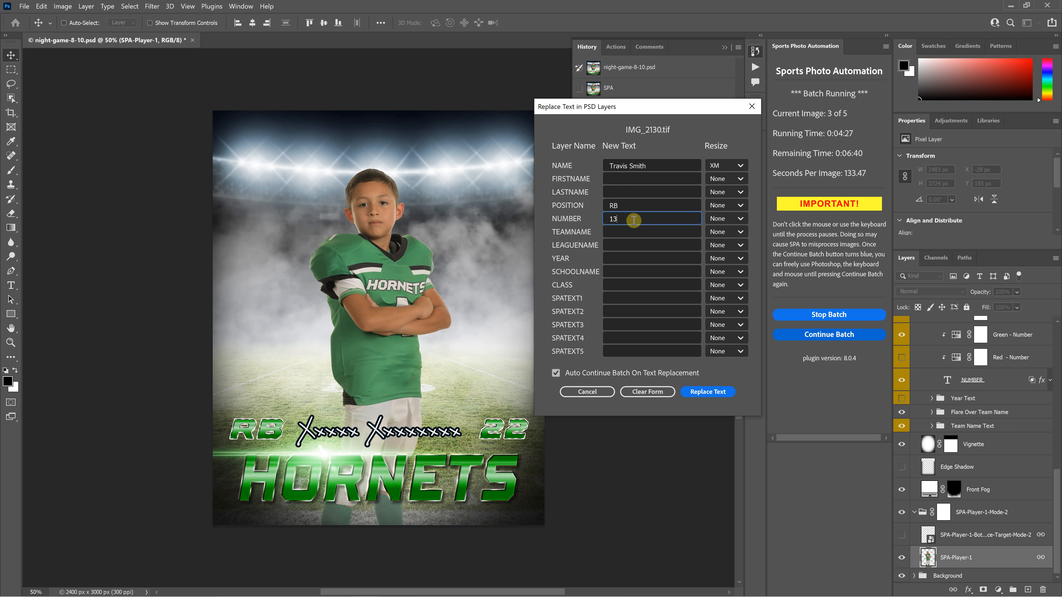
{"action": "left_click", "coordinate": [722, 165]}
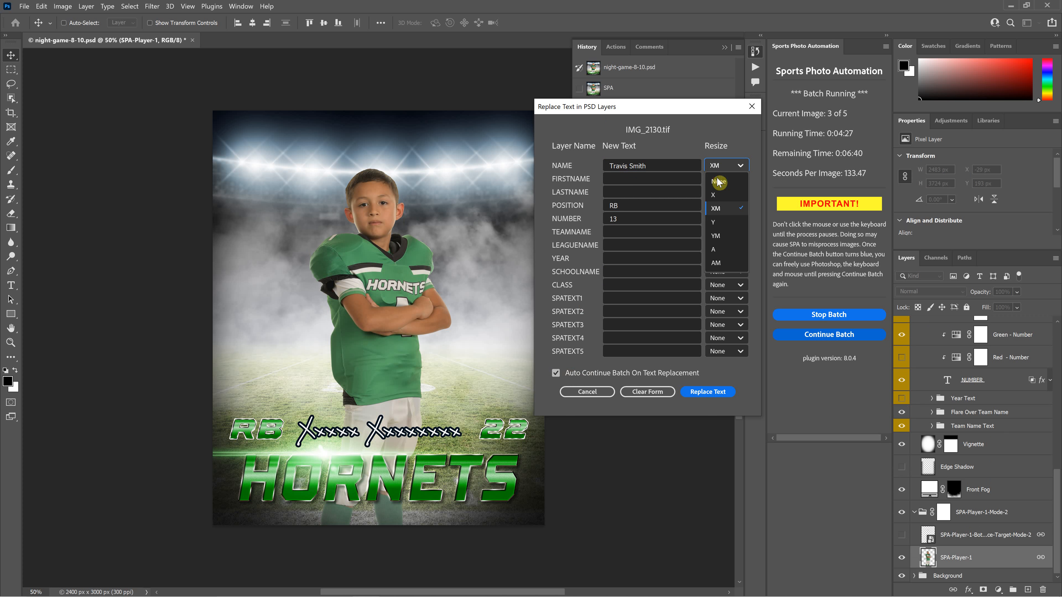
{"action": "left_click", "coordinate": [732, 164]}
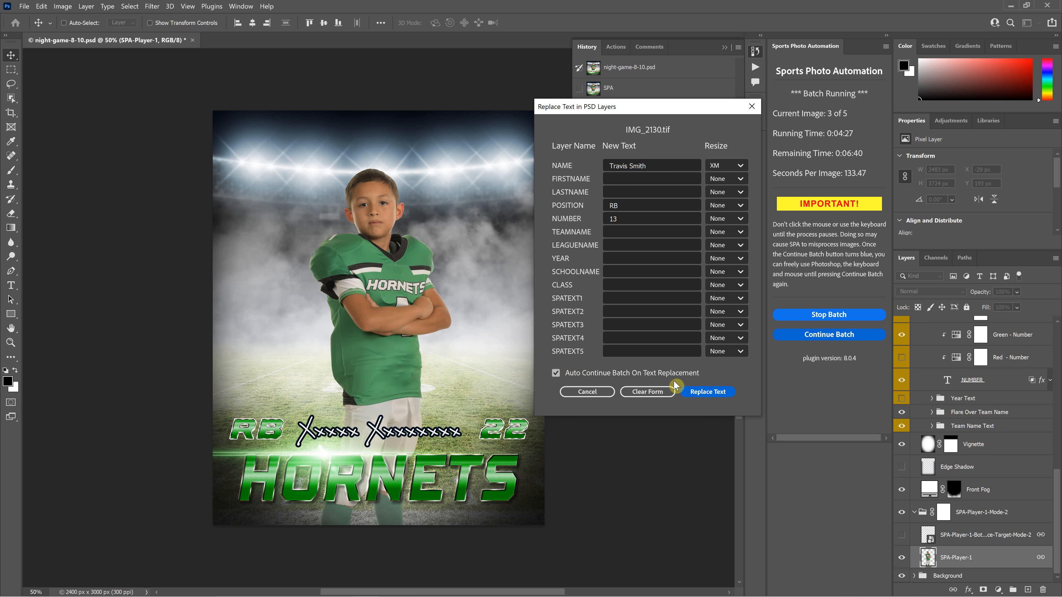
- Apply the third player's text, then replace the name with the fourth player's name
{"action": "left_click", "coordinate": [712, 392]}
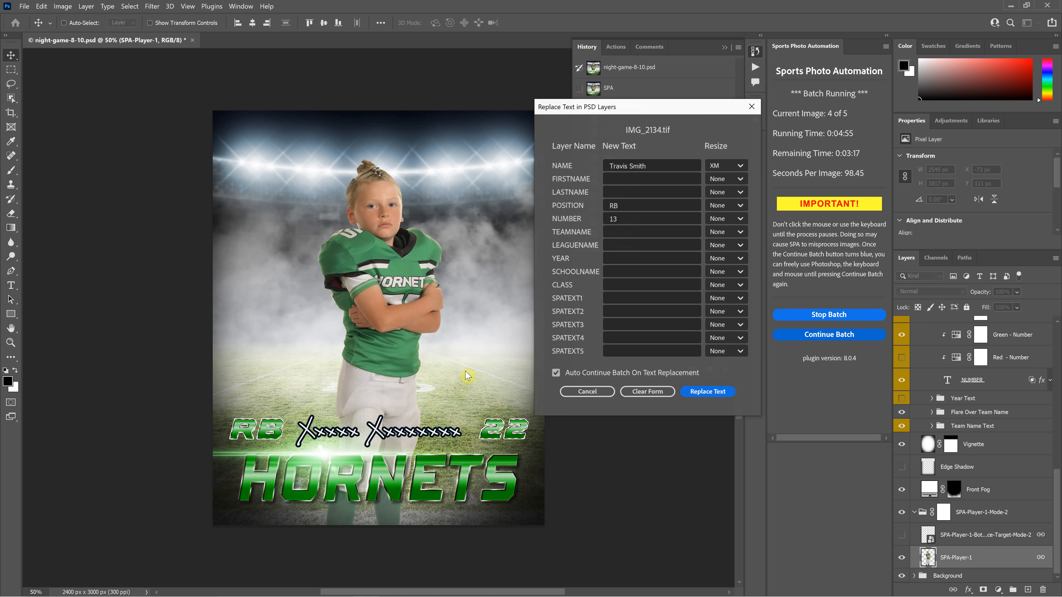
{"action": "left_click", "coordinate": [671, 164]}
{"action": "left_click_drag", "start_coordinate": [392, 165], "coordinate": [280, 171]}
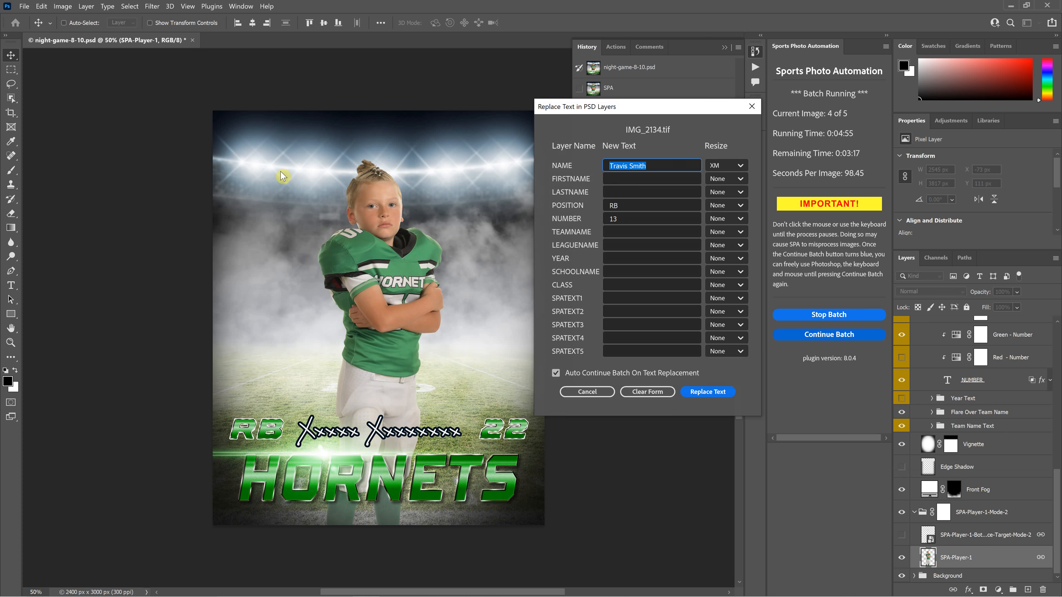
- Change the position to DB, turn off auto-continue, and apply the fourth player's text
{"action": "double_click", "coordinate": [613, 206]}
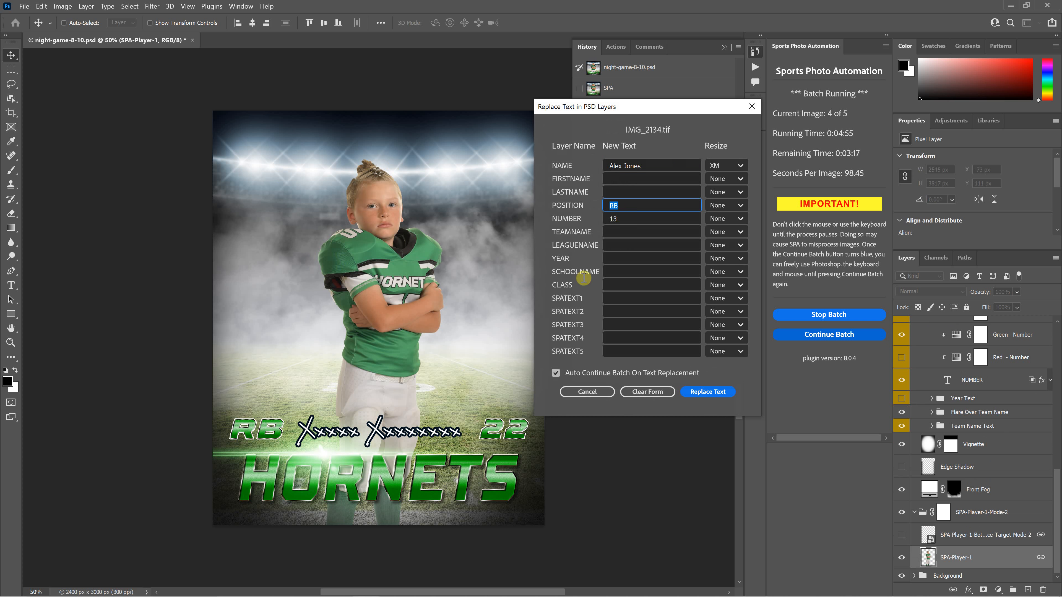
{"action": "type", "text": "DB"}
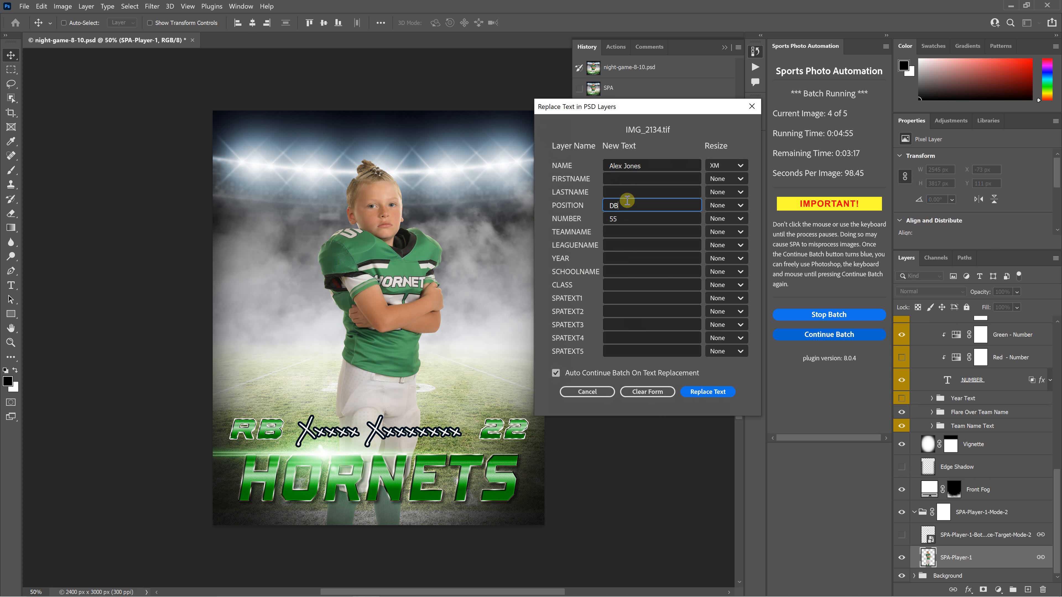
{"action": "left_click", "coordinate": [706, 392]}
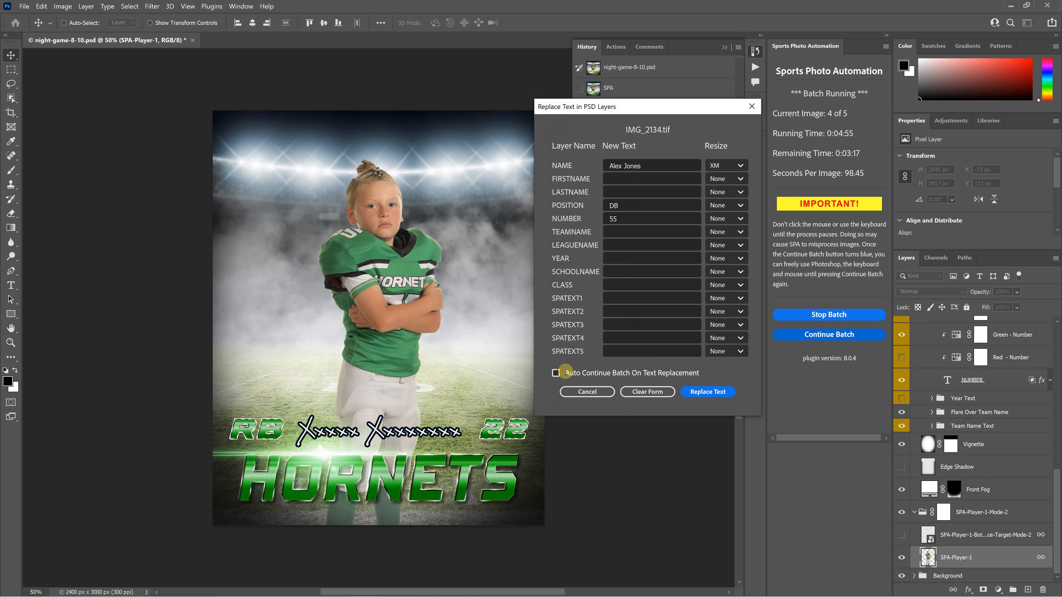
{"action": "left_click", "coordinate": [706, 392]}
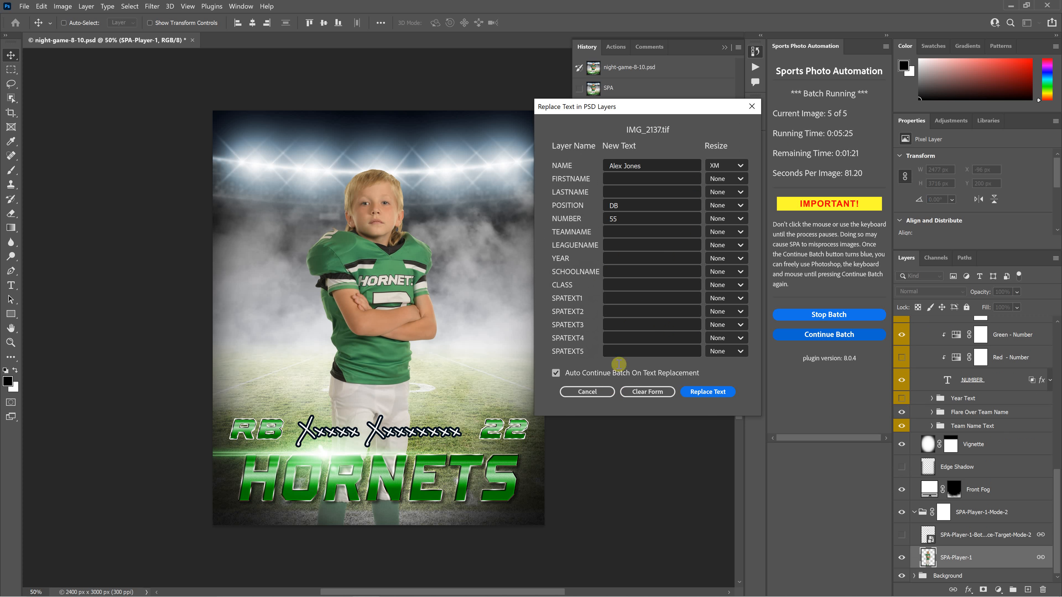
- Clear every text field for IMG_2137.tif and confirm the resize dropdowns show None
{"action": "left_click", "coordinate": [638, 392]}
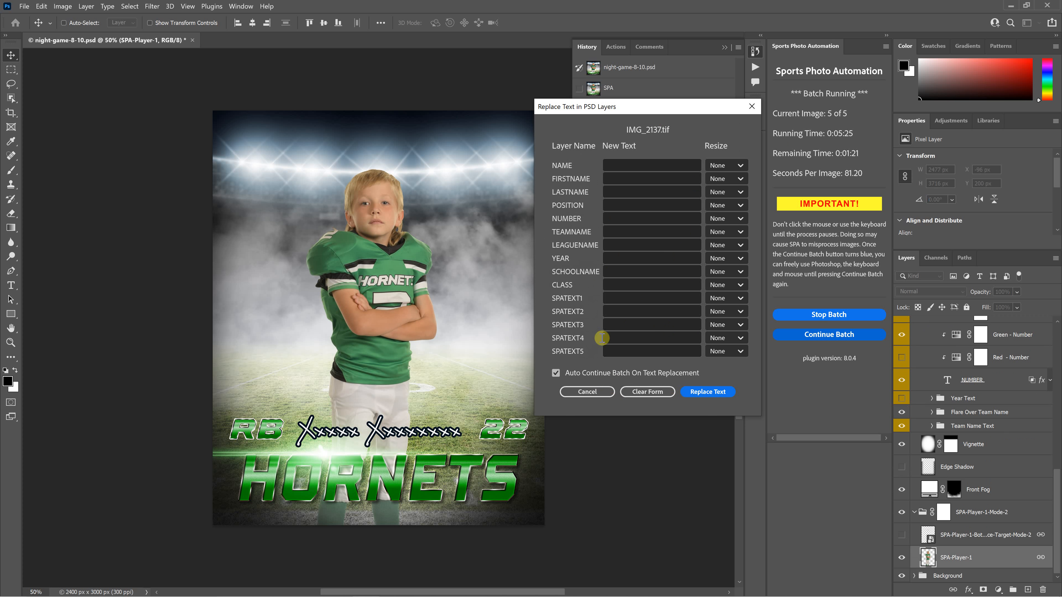
{"action": "left_click", "coordinate": [727, 163]}
{"action": "left_click", "coordinate": [681, 126]}
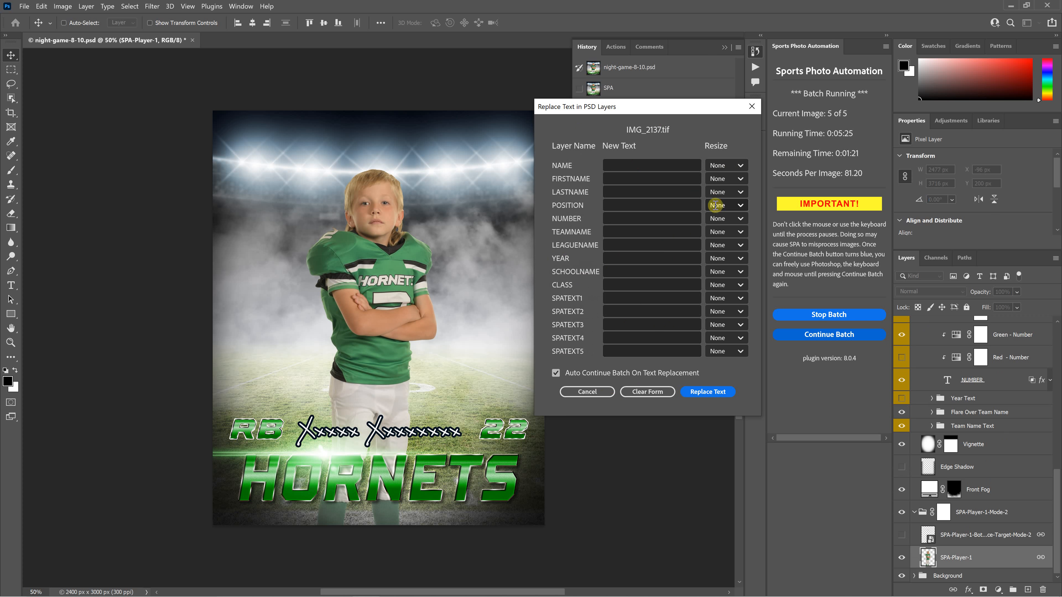